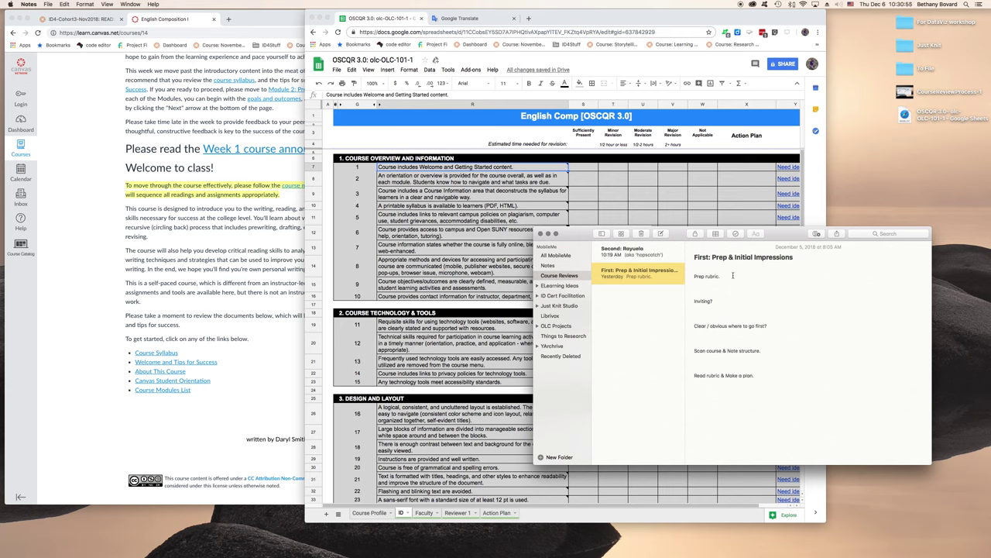
# Open the 'Second: Rayuela' note in the Course Reviews folder to show its course-scan checklist
pyautogui.click(678, 255)
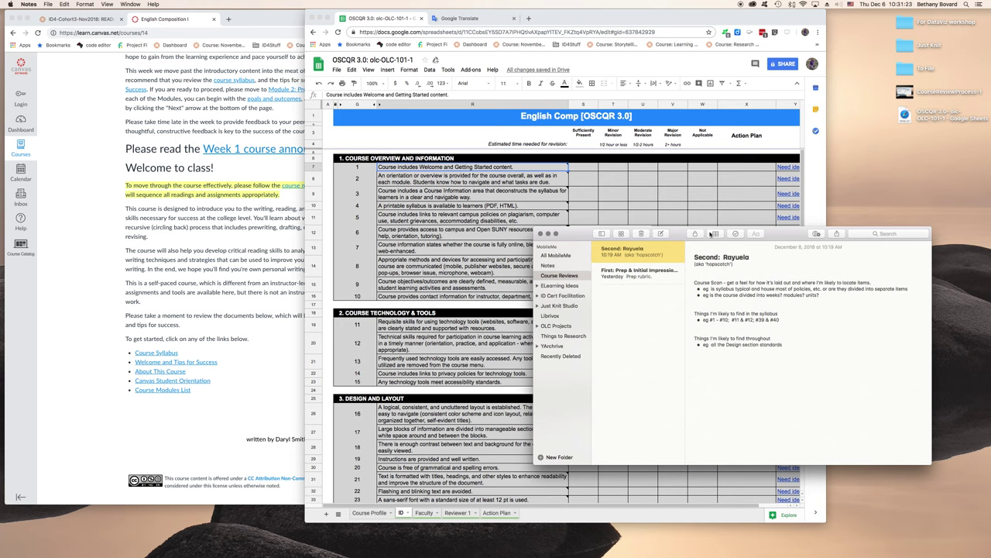
# Bring the OSCQR English Comp rubric forward and read the notes in cells R7 and R20
pyautogui.click(481, 144)
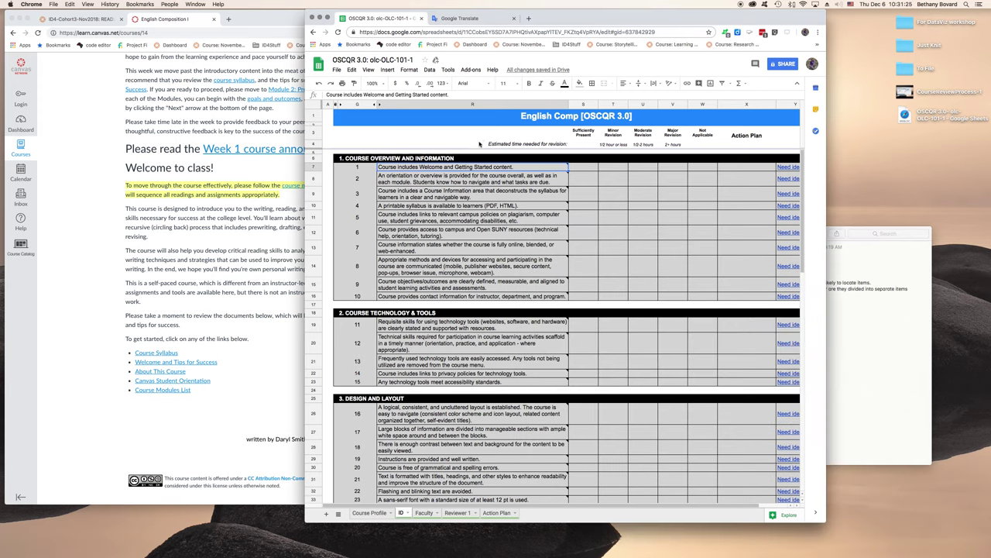
pyautogui.moveTo(480, 168)
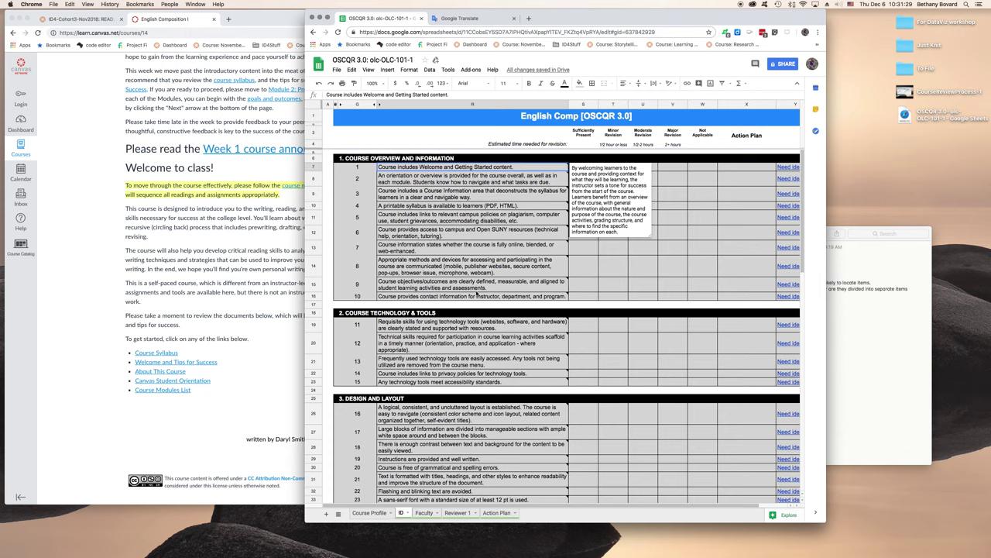
pyautogui.moveTo(476, 344)
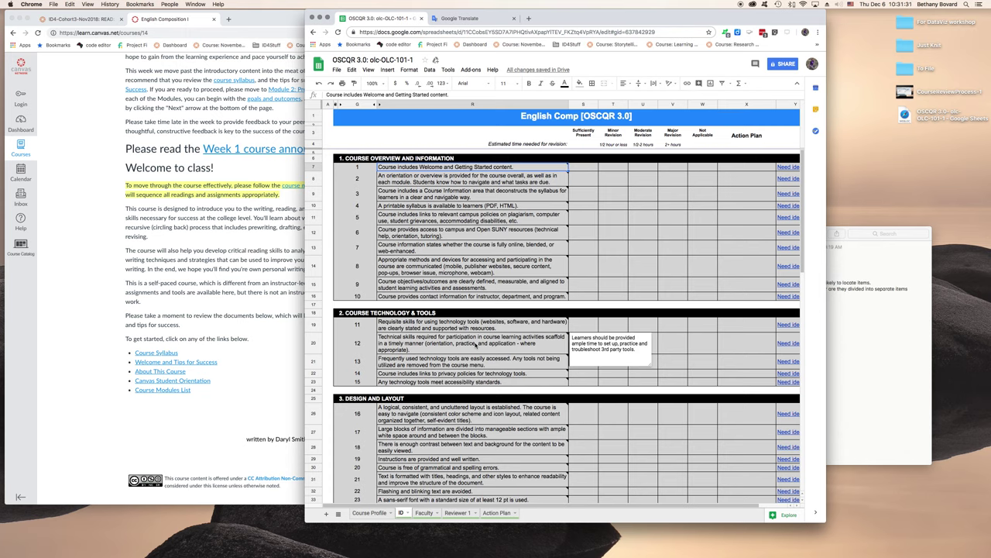
# Scan the English Composition I welcome message and getting-started links, then return to the OSCQR rubric
pyautogui.click(276, 322)
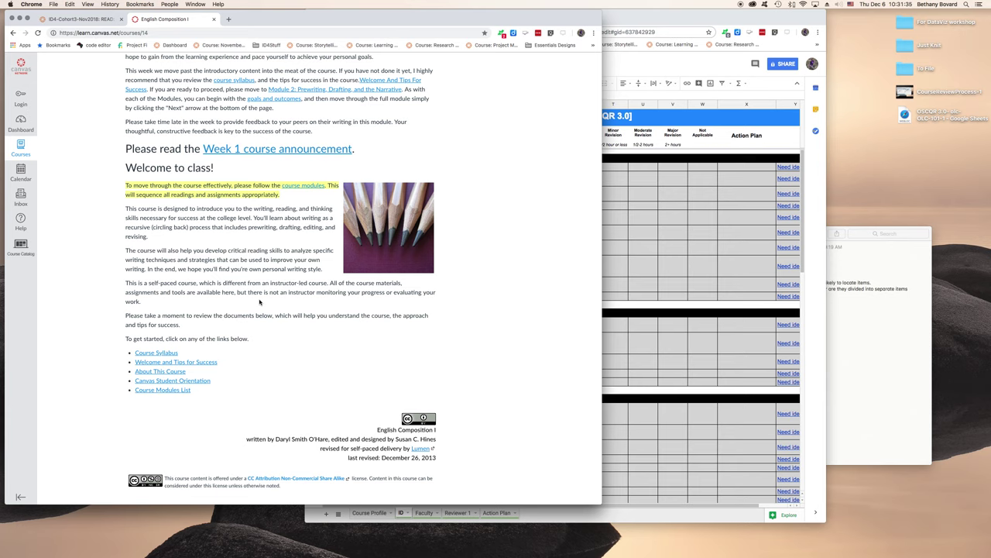
pyautogui.scroll(3, 259, 303)
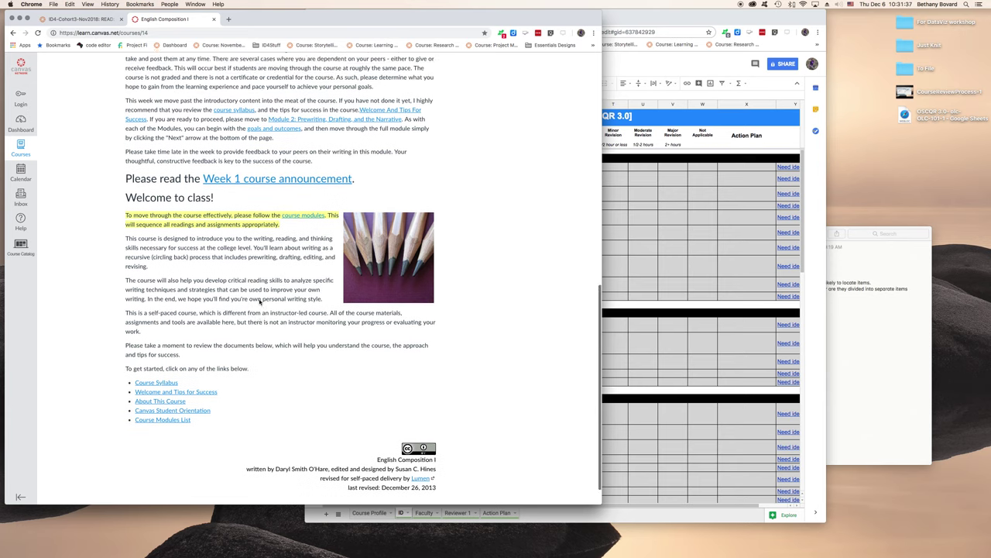
pyautogui.scroll(-3, 260, 302)
pyautogui.scroll(1, 259, 302)
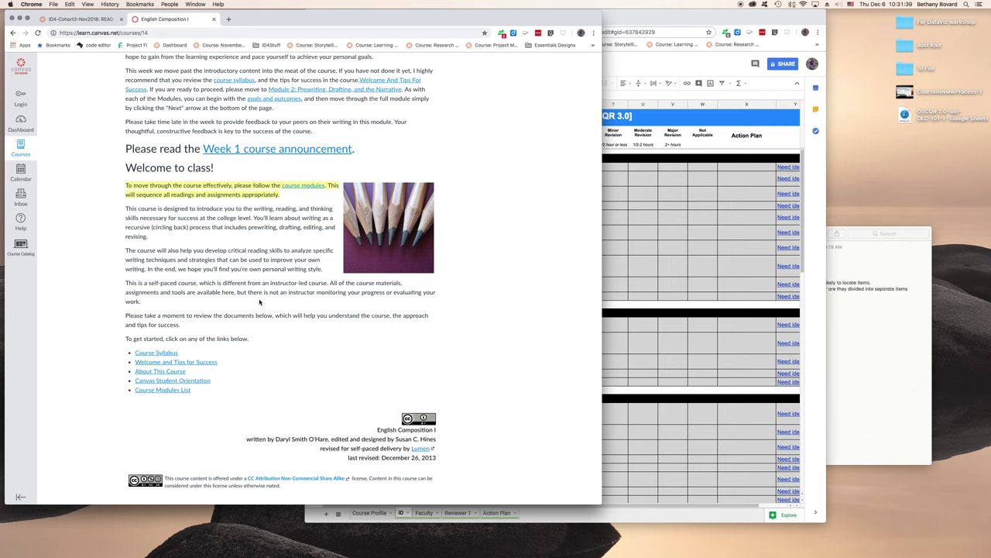
pyautogui.click(819, 206)
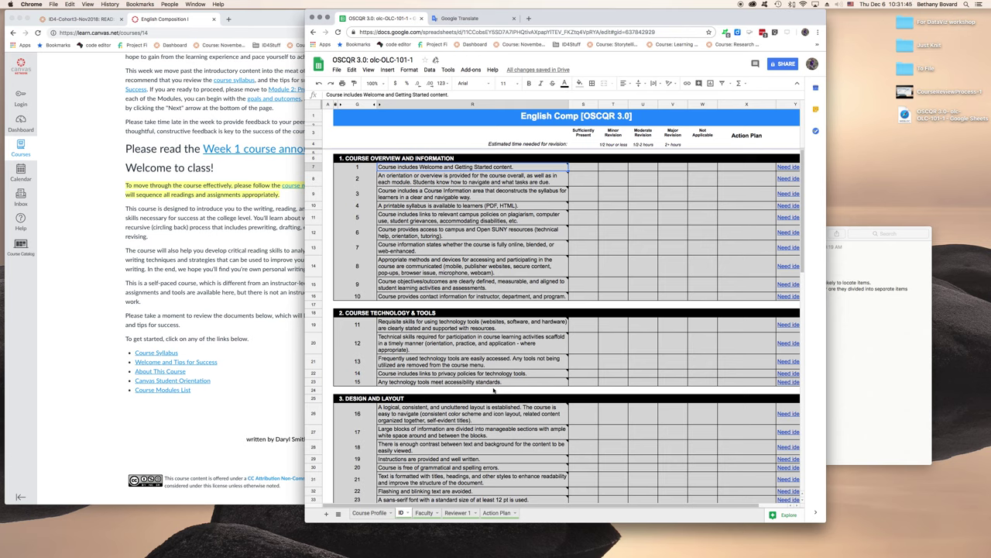
# Bring the Rayuela note forward and highlight the Course Scan item about locating policies
pyautogui.click(900, 354)
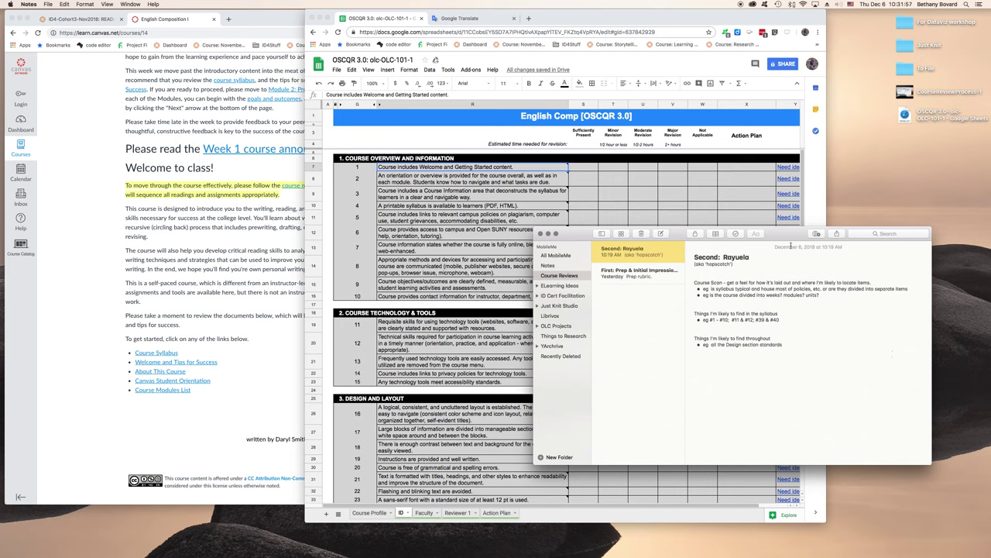
pyautogui.moveTo(791, 232); pyautogui.dragTo(791, 229)
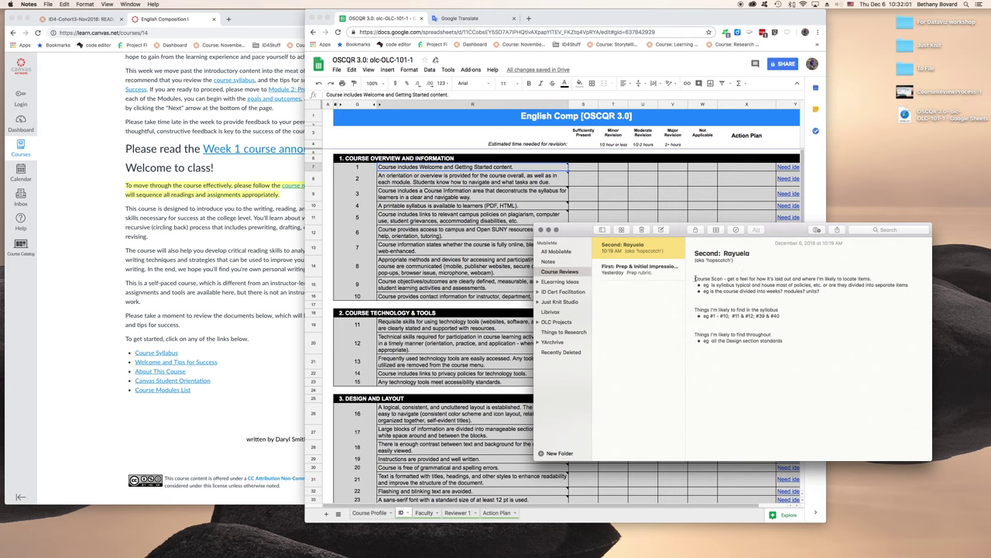
pyautogui.moveTo(694, 278); pyautogui.dragTo(846, 298)
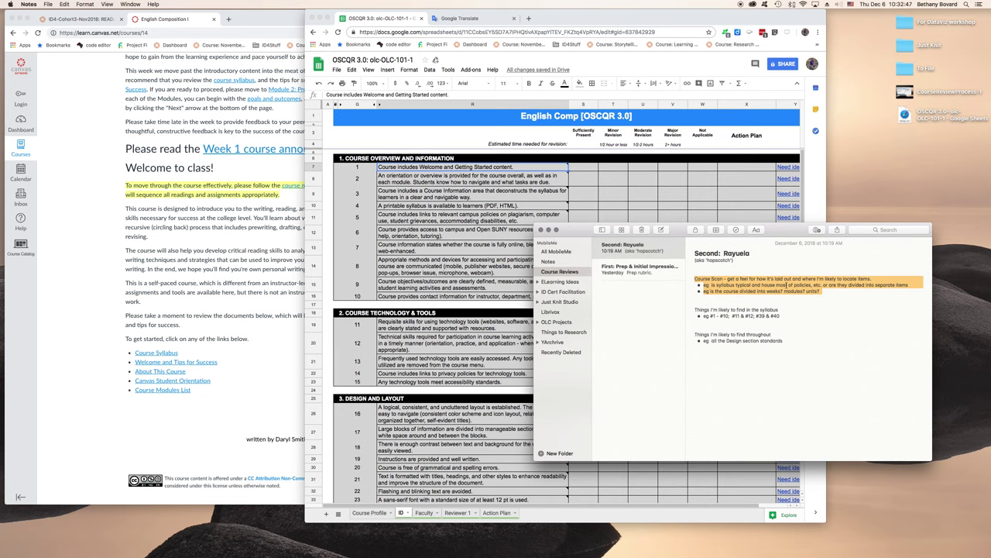
# Bring the Canvas course page forward and scroll back to its top
pyautogui.click(109, 161)
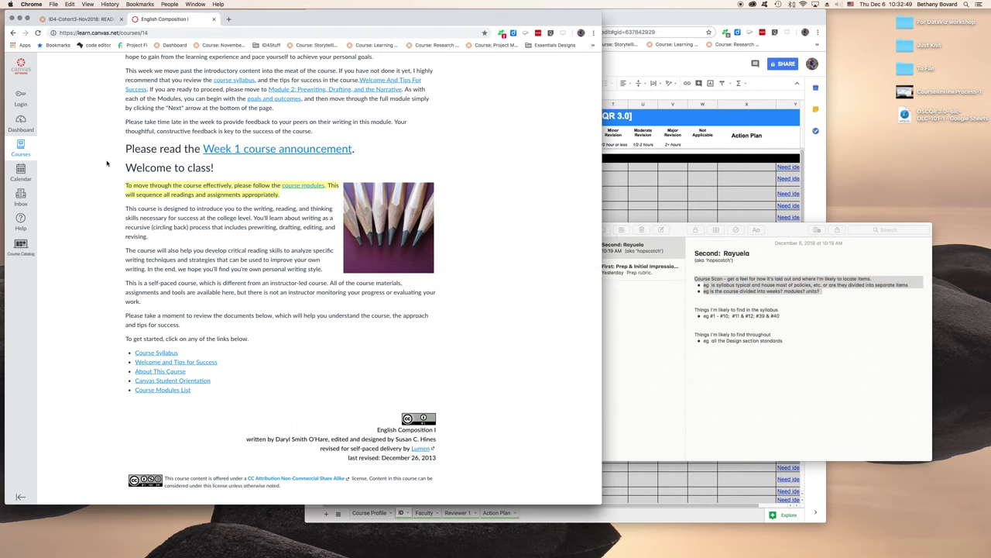
pyautogui.scroll(2, 107, 162)
pyautogui.scroll(5, 107, 163)
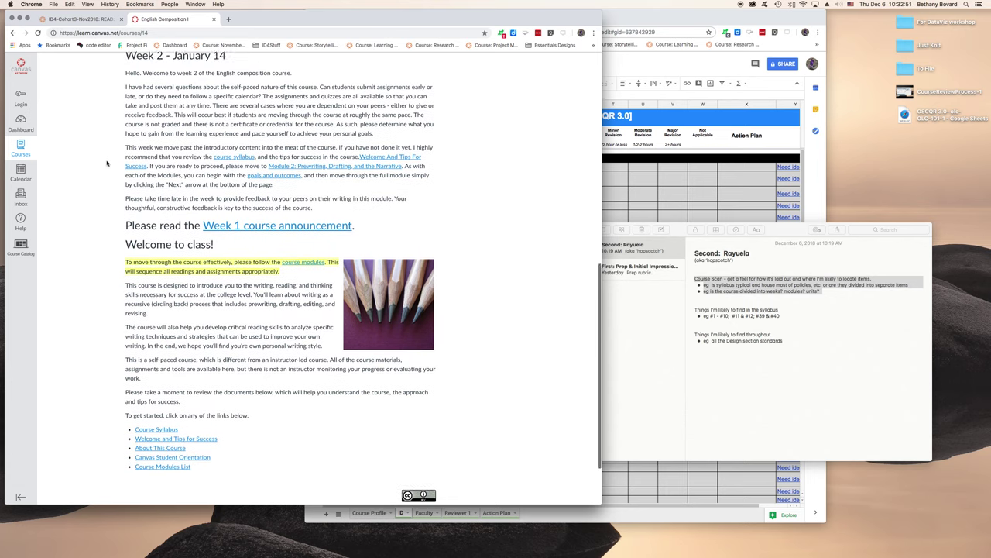
pyautogui.scroll(2, 107, 162)
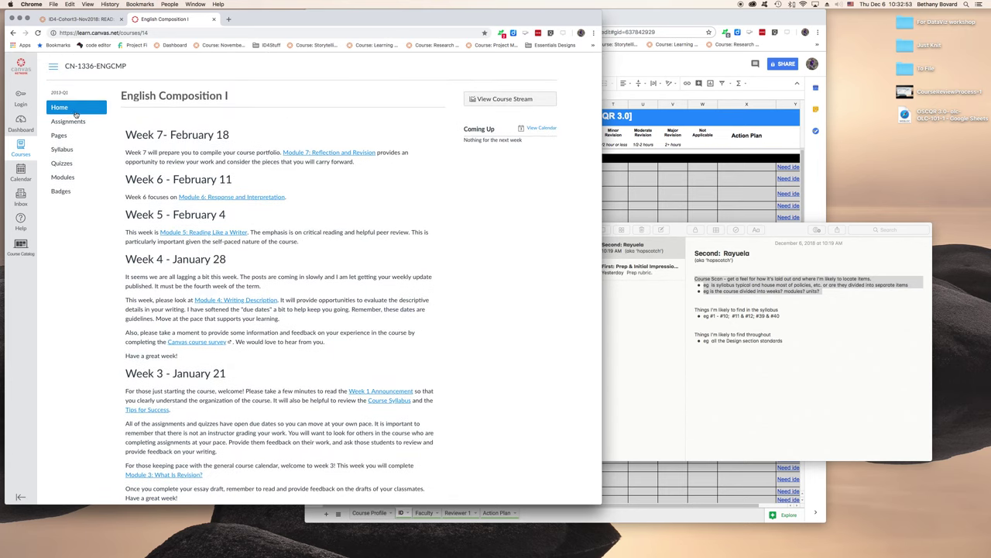
# Open the Syllabus and review learning outcomes, course policies and the dated Course Summary
pyautogui.click(64, 151)
pyautogui.scroll(-5, 152, 165)
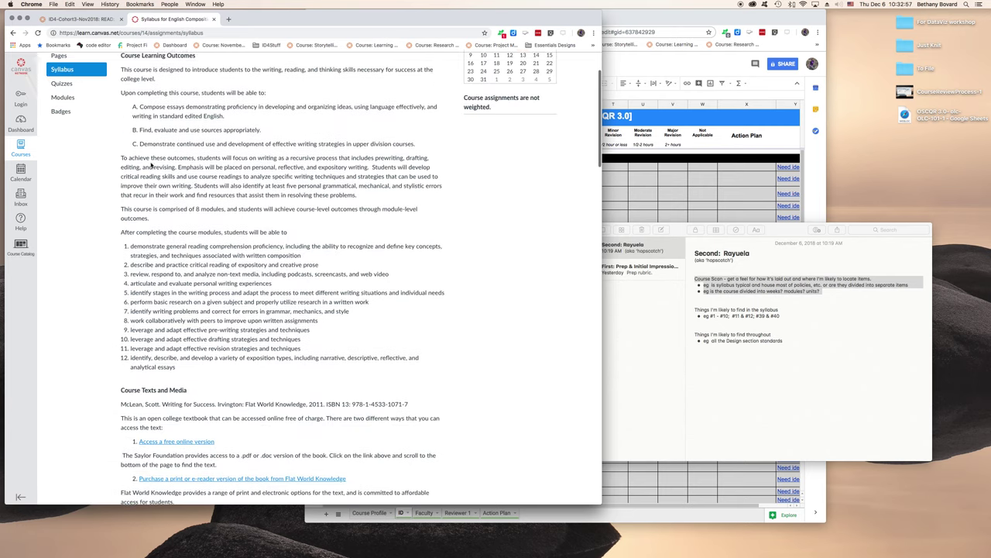
pyautogui.scroll(-10, 152, 165)
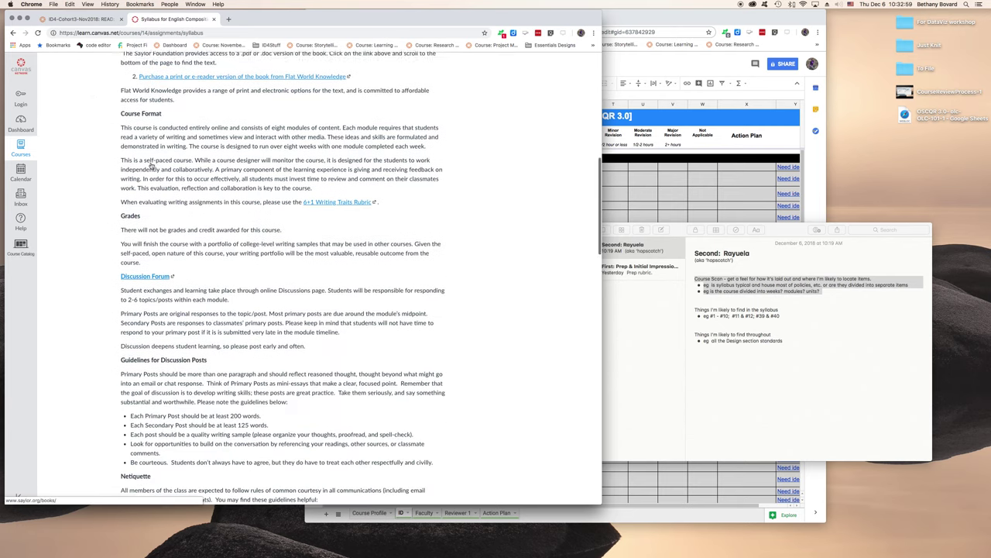
pyautogui.scroll(-4, 151, 166)
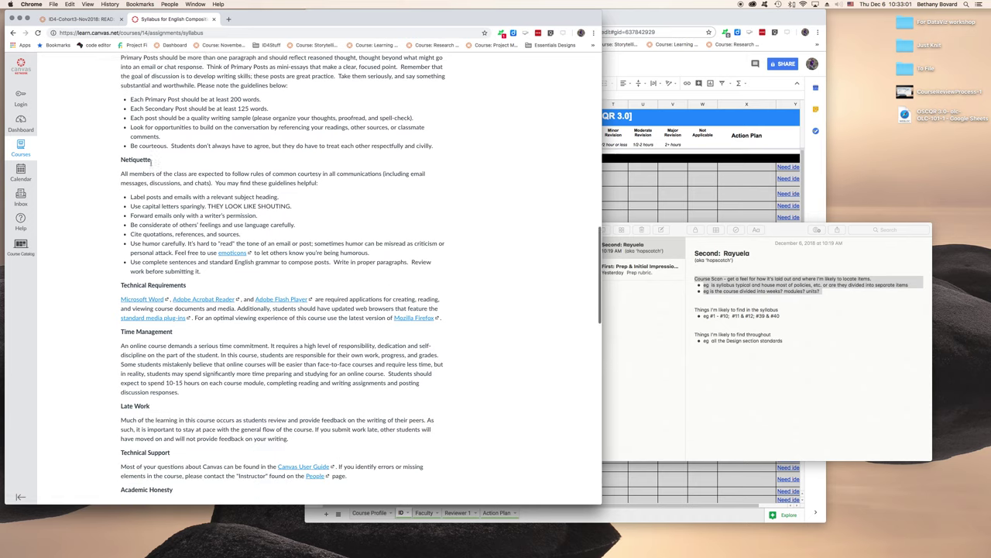
pyautogui.scroll(-5, 151, 164)
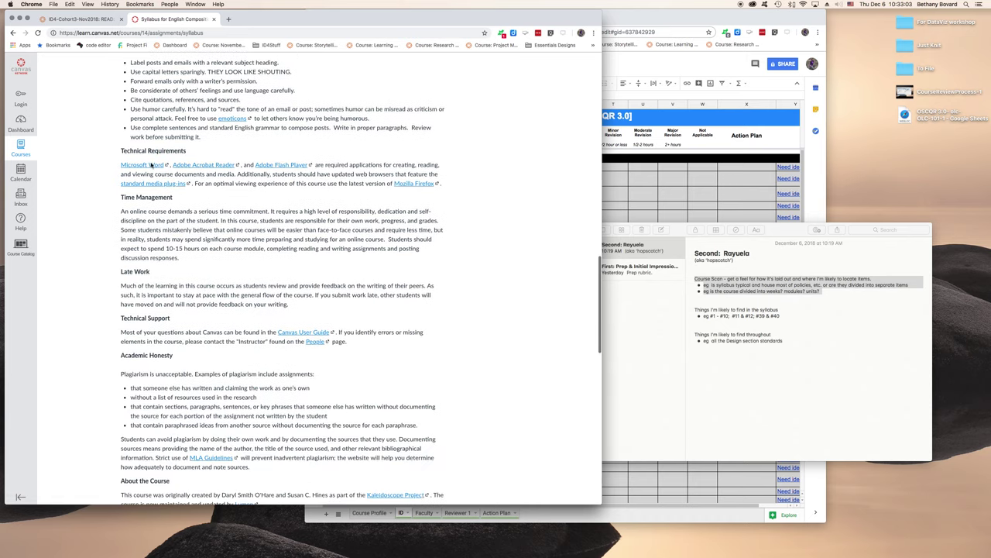
pyautogui.scroll(-6, 151, 164)
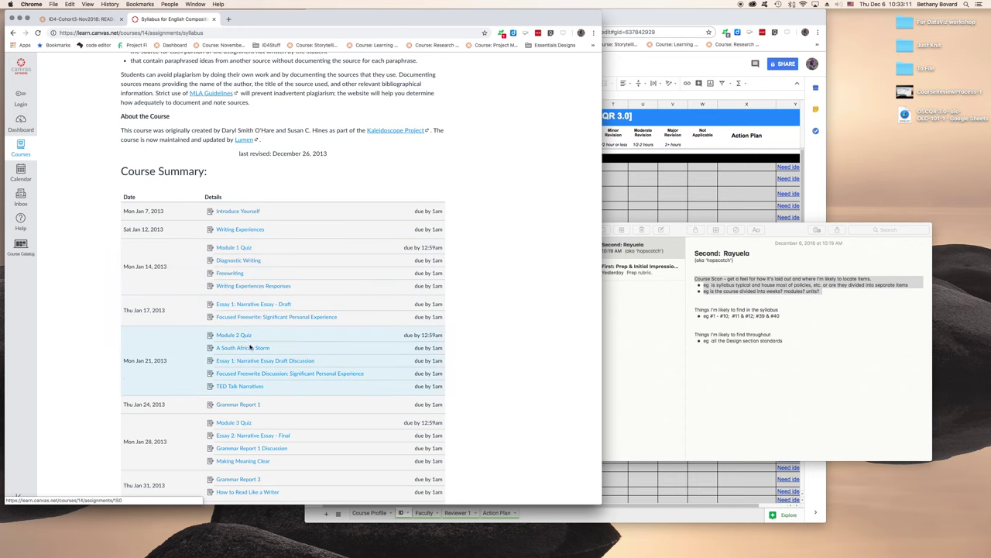
pyautogui.scroll(-1, 242, 361)
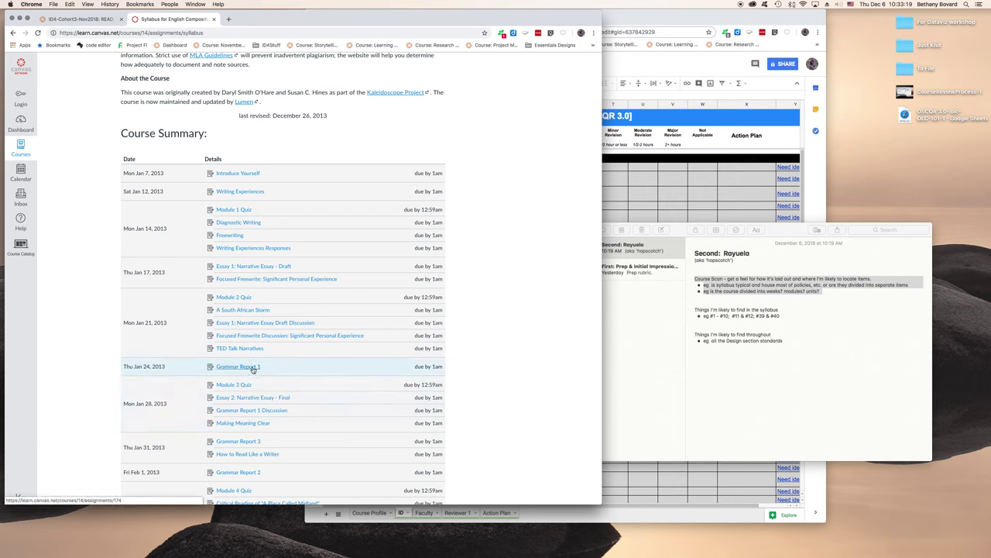
pyautogui.scroll(-1, 252, 371)
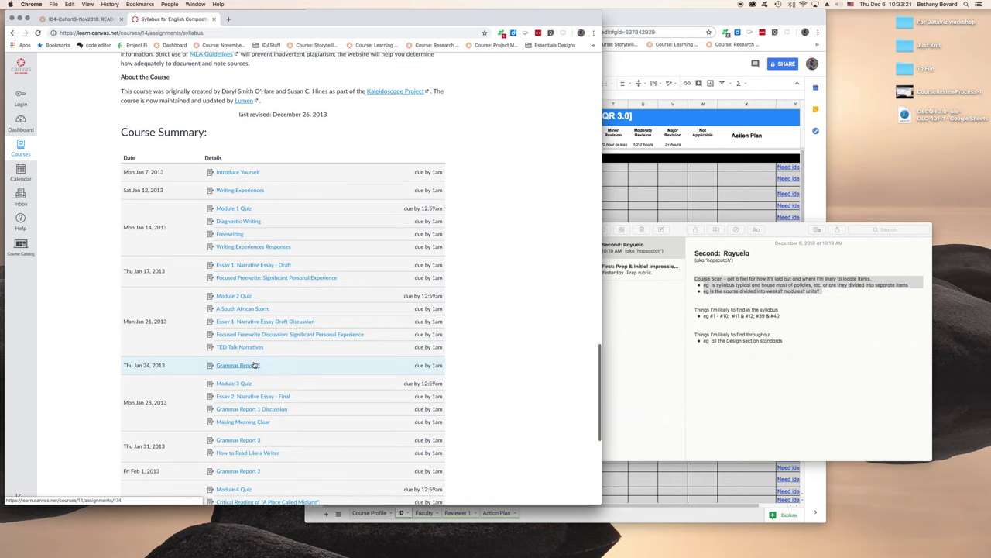
pyautogui.scroll(10, 396, 297)
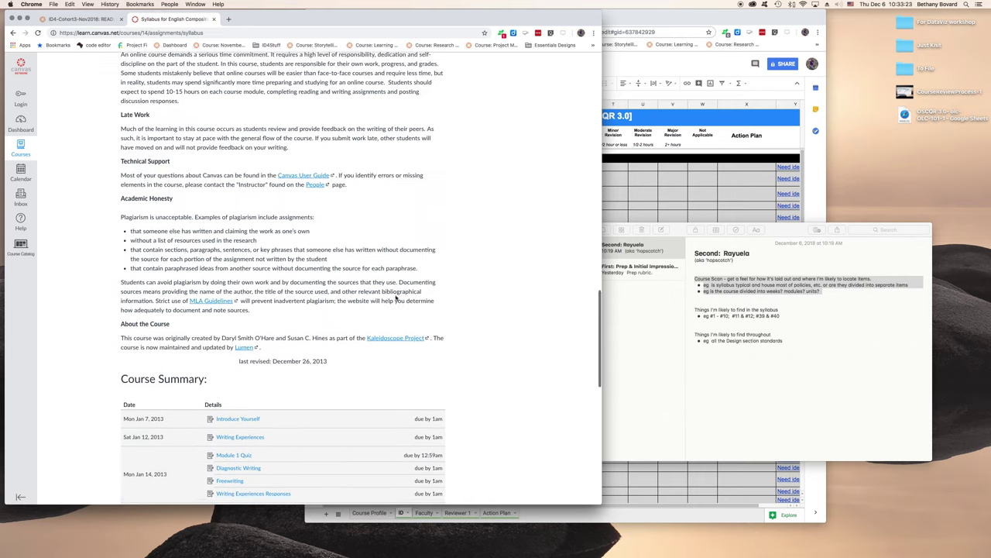
pyautogui.scroll(15, 395, 297)
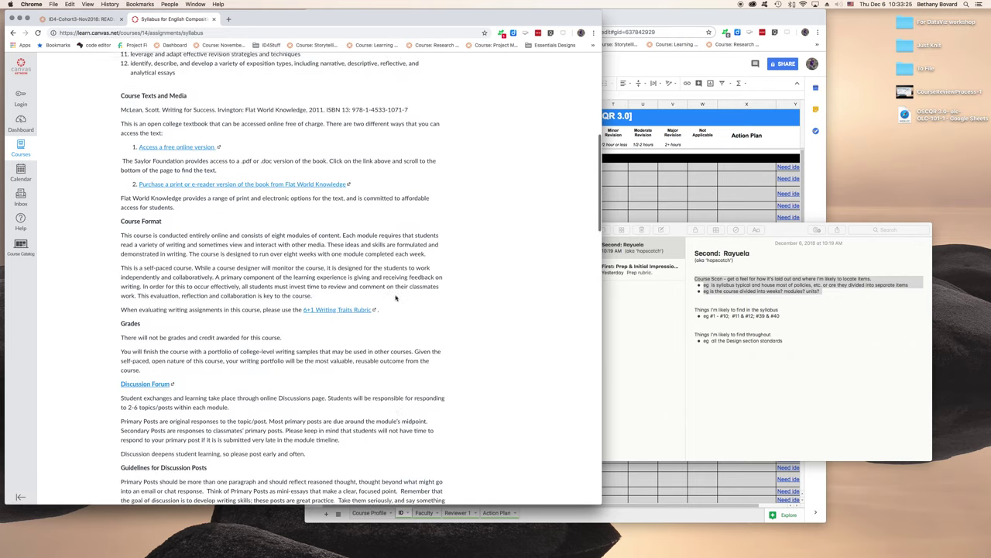
pyautogui.scroll(5, 395, 298)
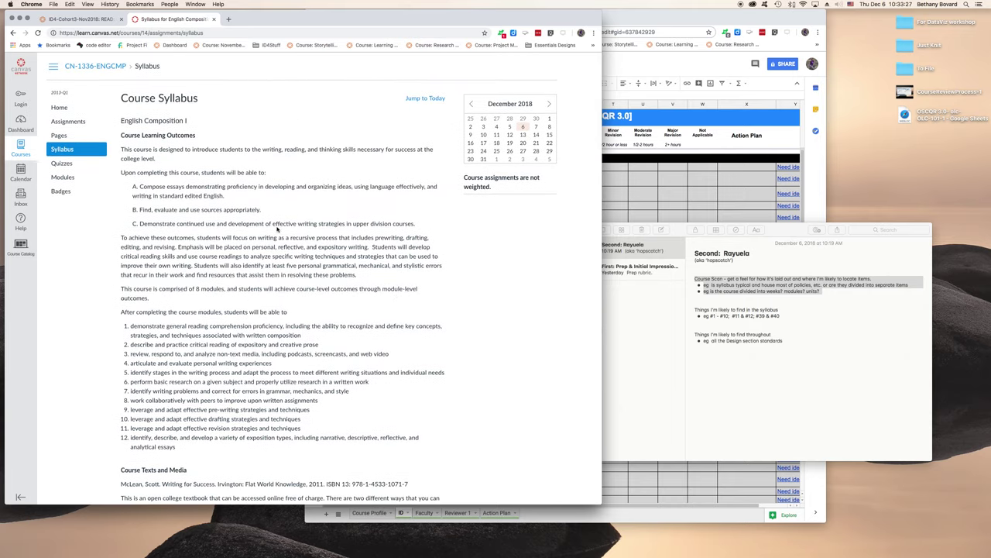
# Open Modules and review Module 1 and Module 2 items, down to Module 3 on revision
pyautogui.click(63, 178)
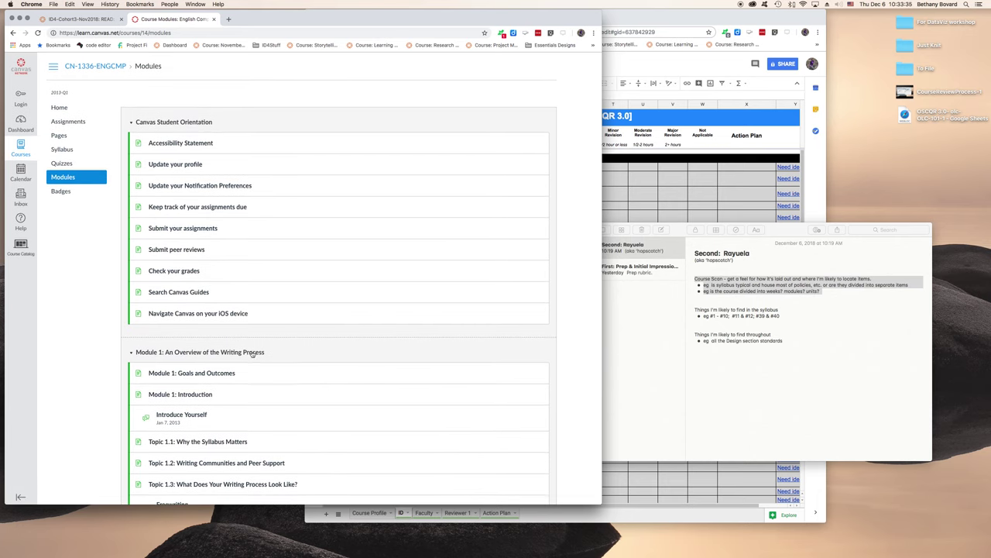
pyautogui.scroll(-2, 225, 333)
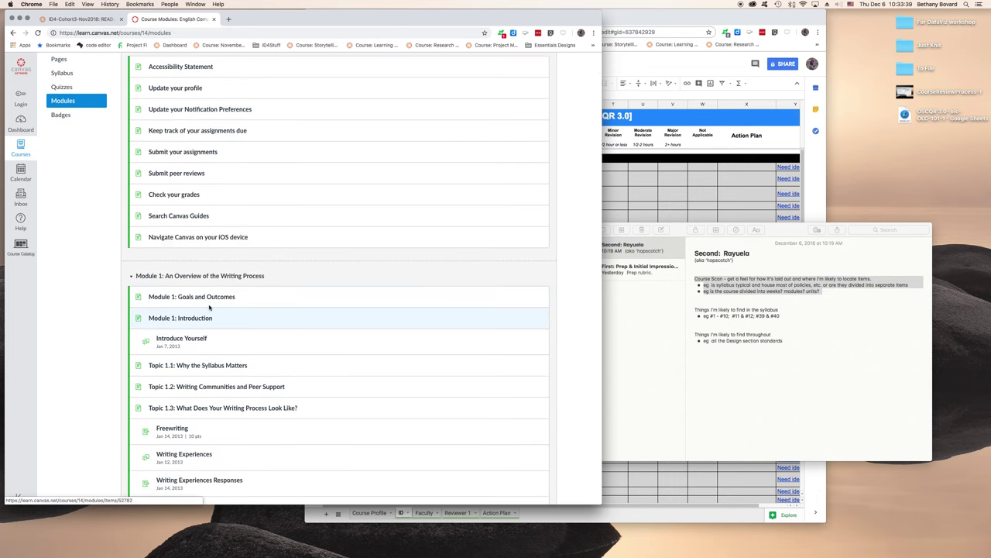
pyautogui.scroll(-7, 232, 317)
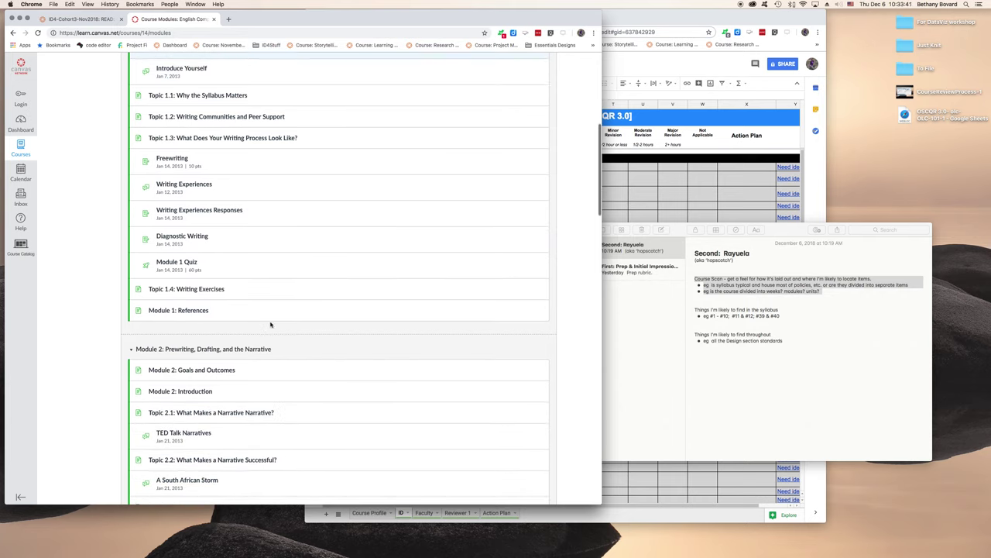
pyautogui.scroll(-5, 214, 357)
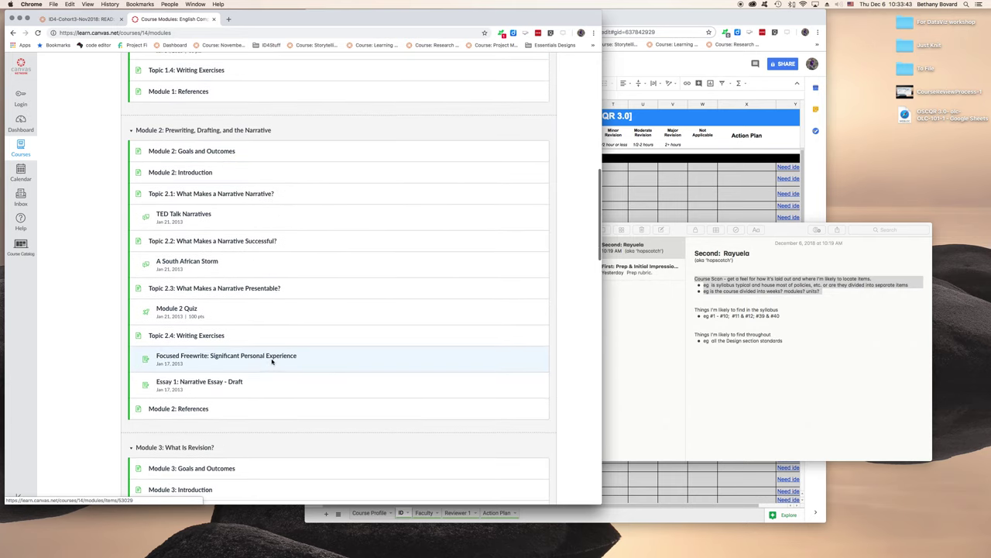
pyautogui.scroll(-2, 217, 410)
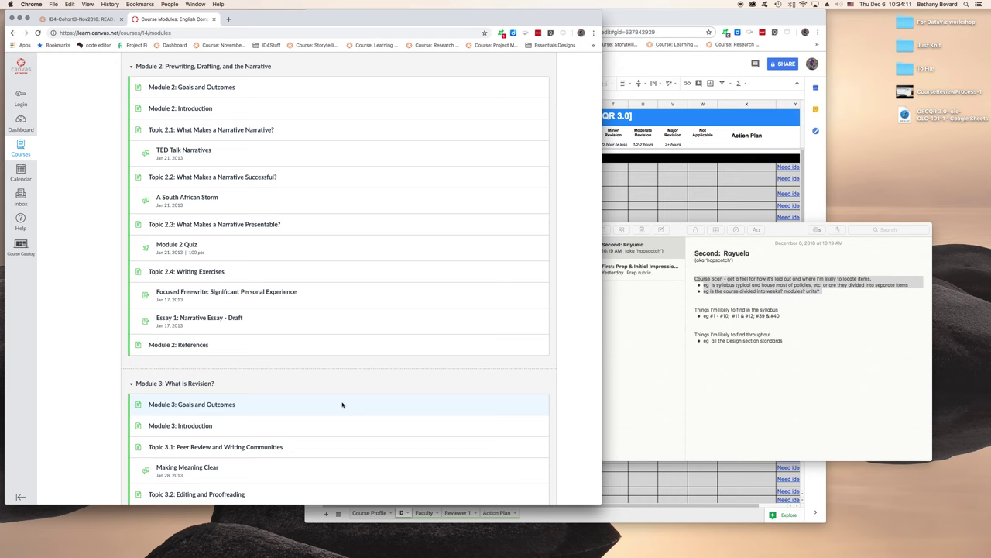
# Highlight the 'Things I'm likely to find in the syllabus' line and its standards bullet in the note
pyautogui.click(766, 397)
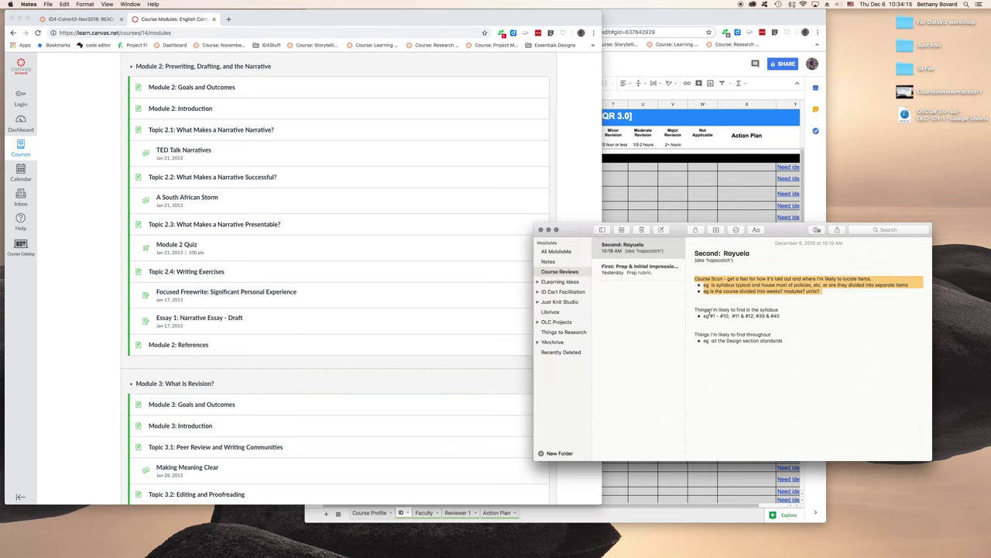
pyautogui.moveTo(695, 309); pyautogui.dragTo(788, 316)
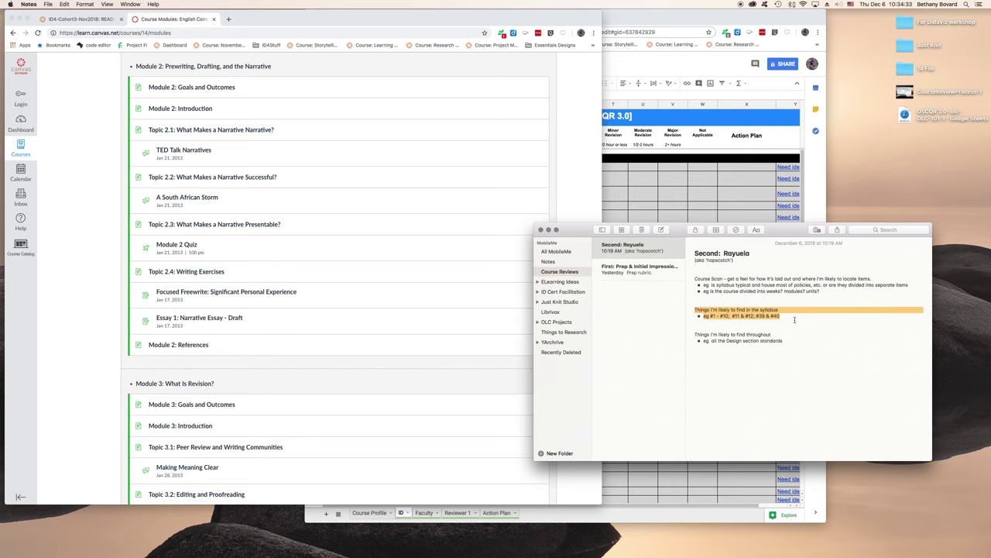
# Reopen the Canvas course Syllabus, then bring the OSCQR rubric spreadsheet forward
pyautogui.click(576, 110)
pyautogui.scroll(15, 576, 112)
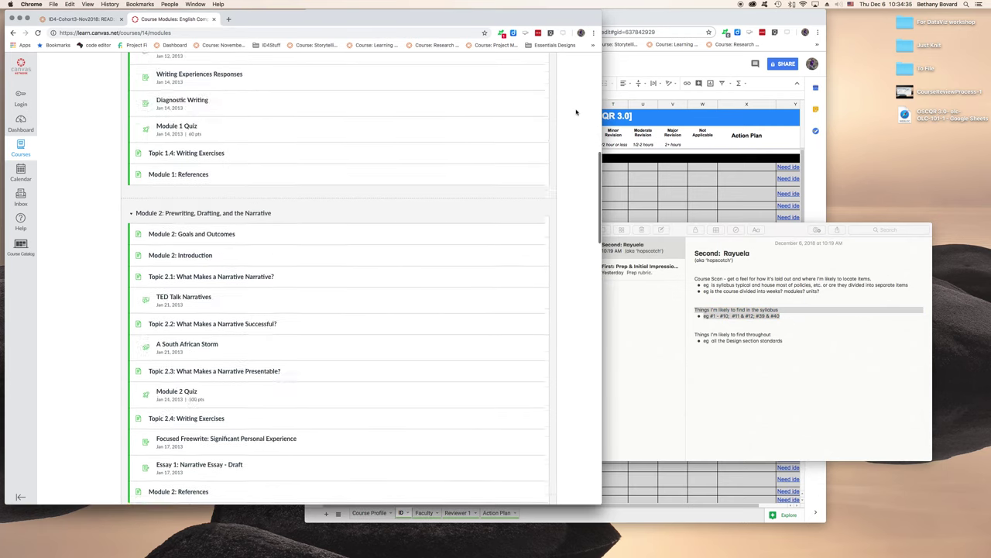
pyautogui.click(64, 149)
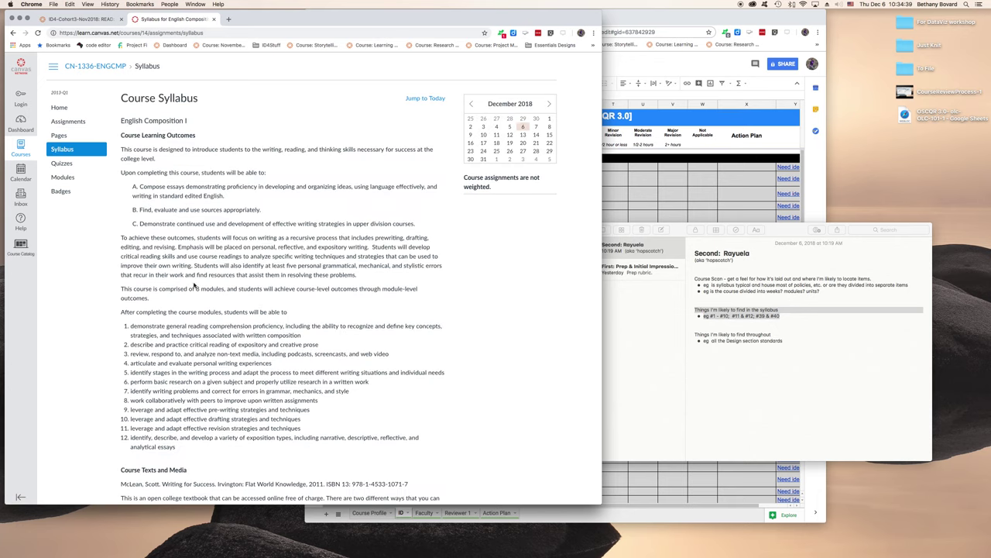
pyautogui.click(727, 21)
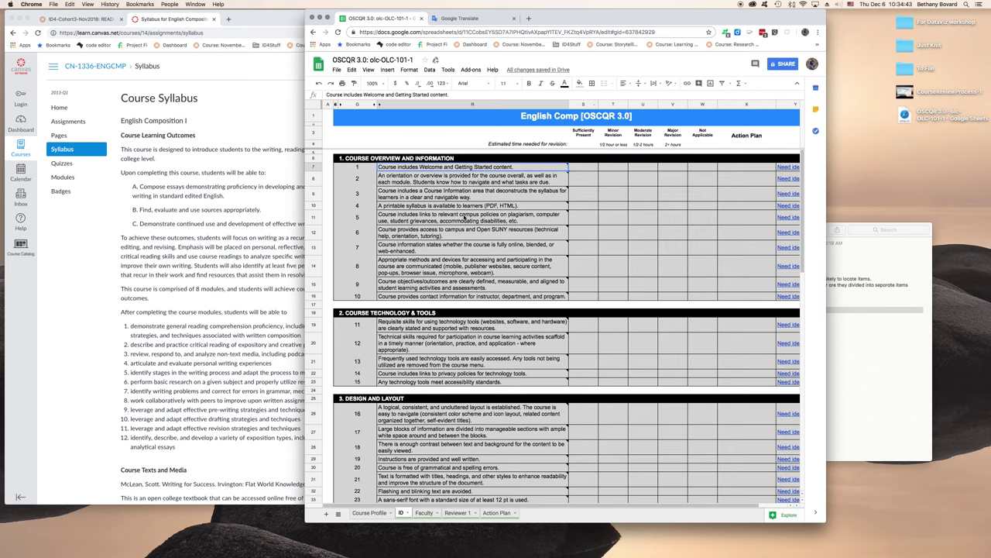
# Scroll the rubric to the technology standards and read the note on standard 11
pyautogui.moveTo(468, 293)
pyautogui.scroll(-1, 468, 293)
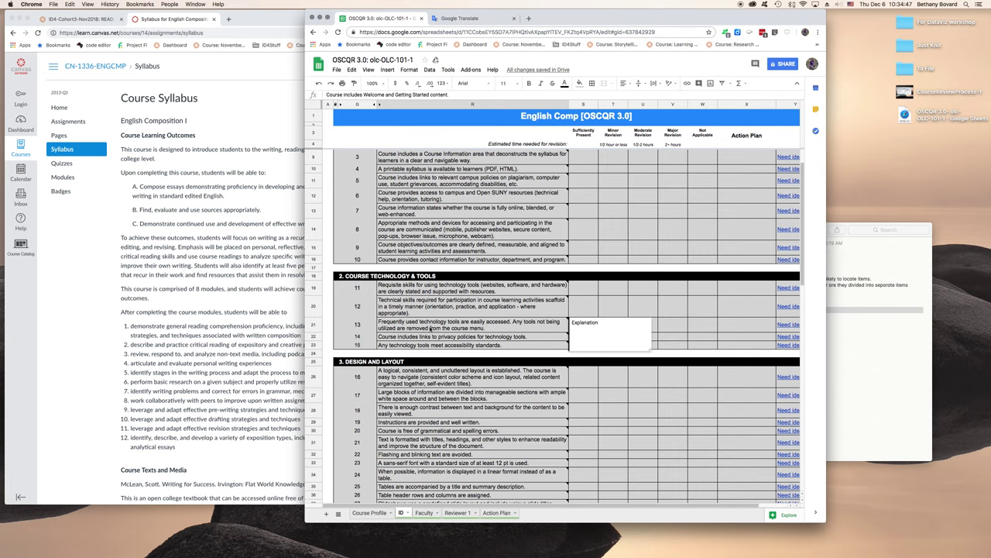
pyautogui.scroll(-3, 442, 302)
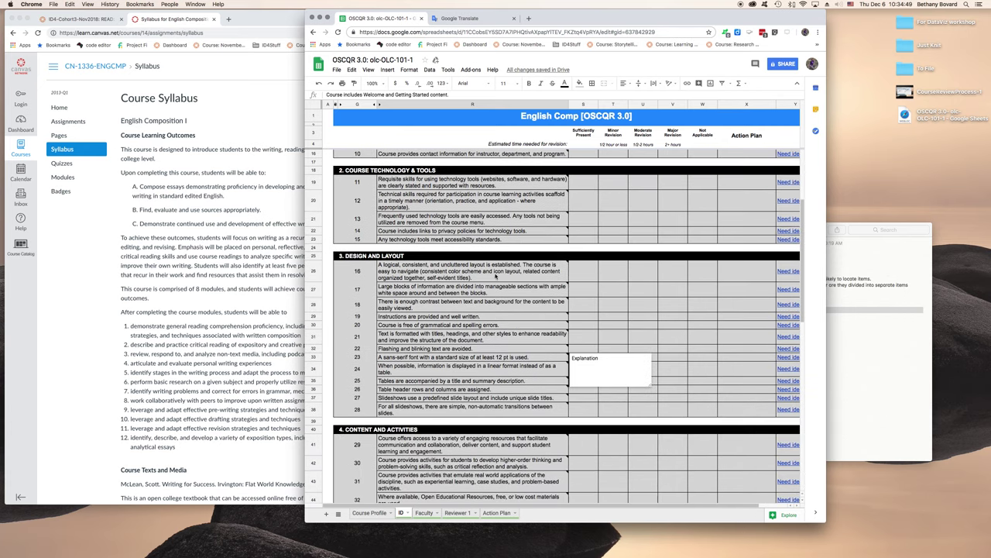
pyautogui.click(380, 181)
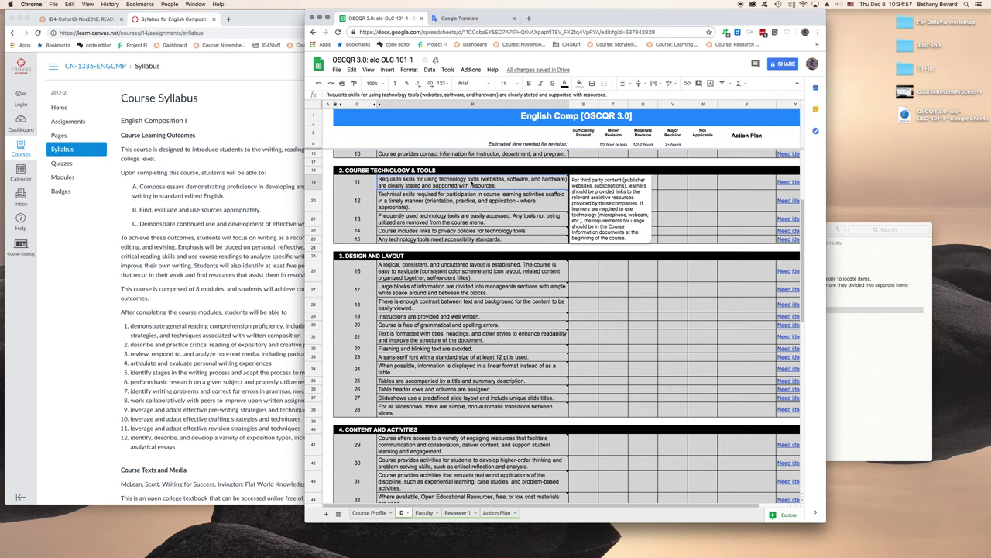
pyautogui.moveTo(397, 200)
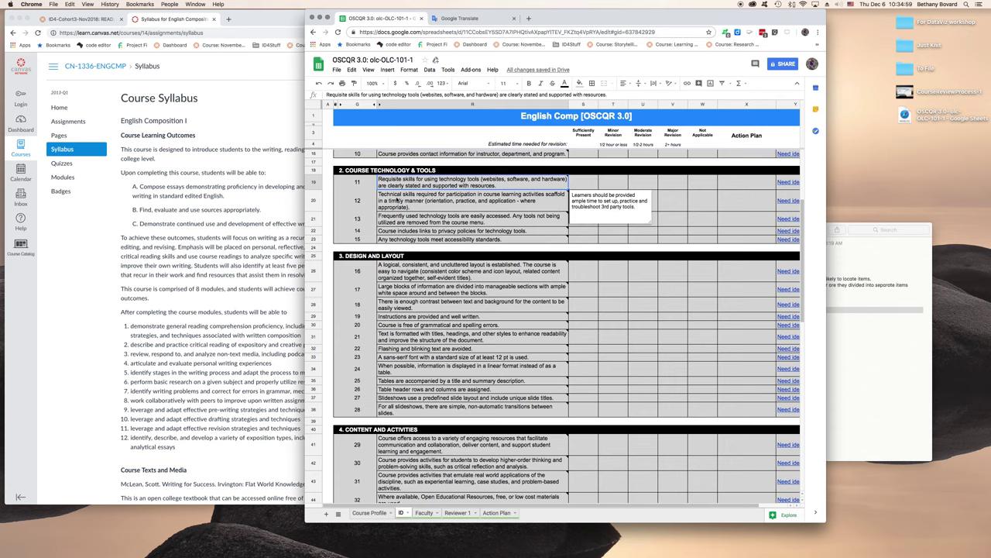
# Read the notes on the interaction standards, then return to the Canvas syllabus
pyautogui.scroll(-10, 446, 305)
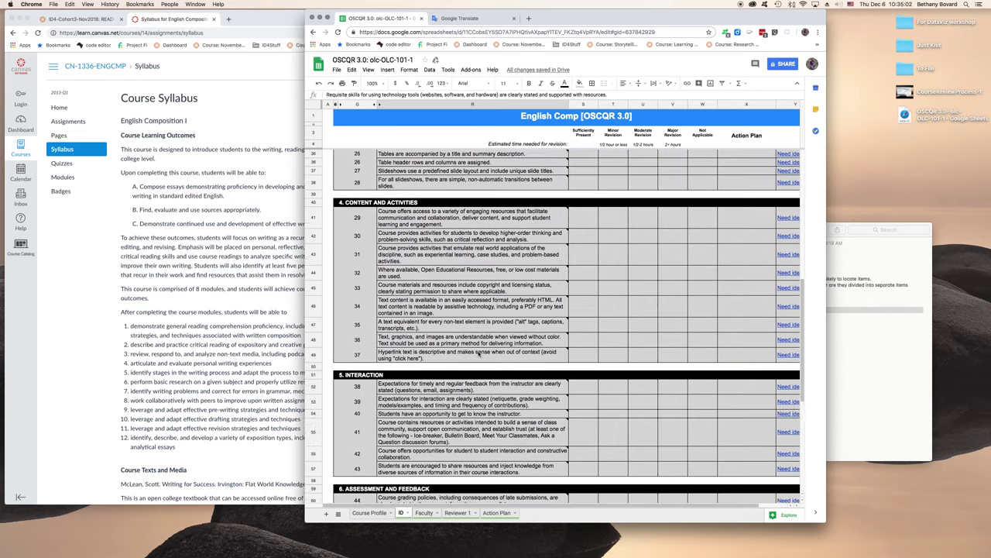
pyautogui.moveTo(381, 379)
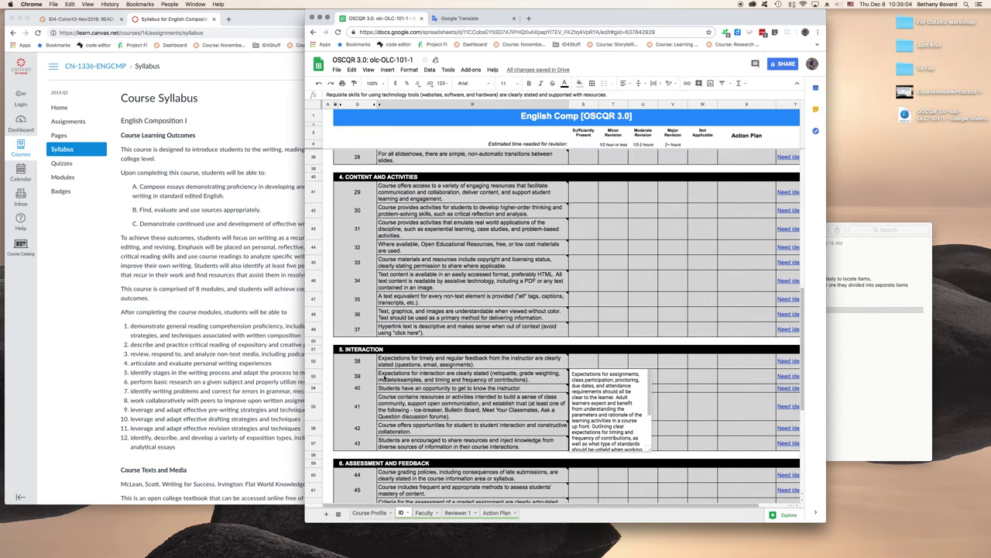
pyautogui.moveTo(388, 360)
pyautogui.scroll(3, 485, 321)
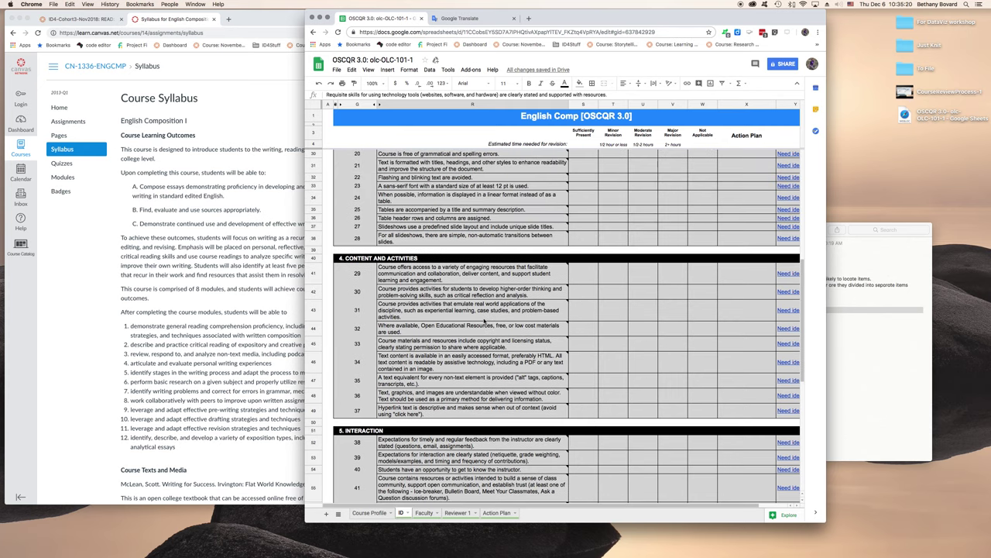
pyautogui.scroll(-8, 485, 322)
pyautogui.scroll(10, 485, 322)
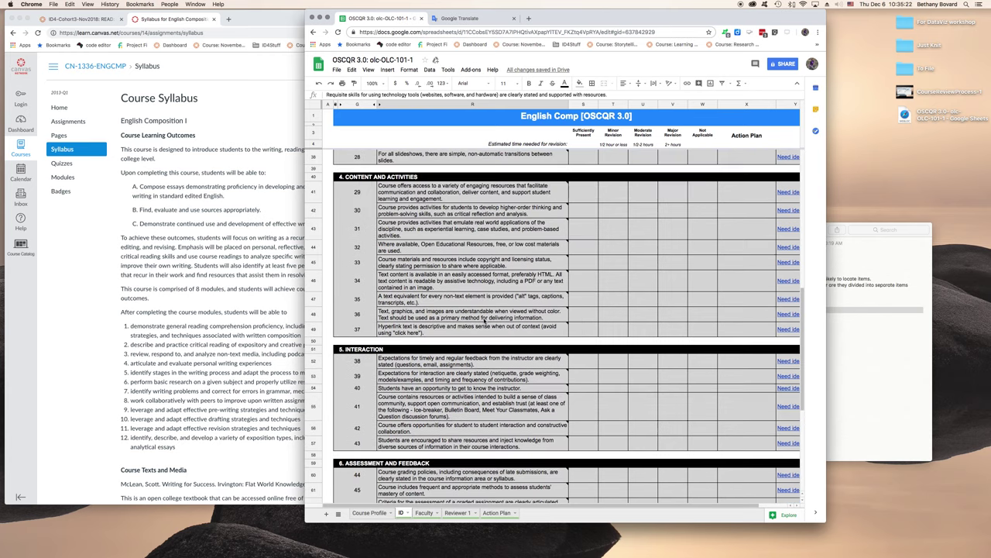
pyautogui.click(245, 267)
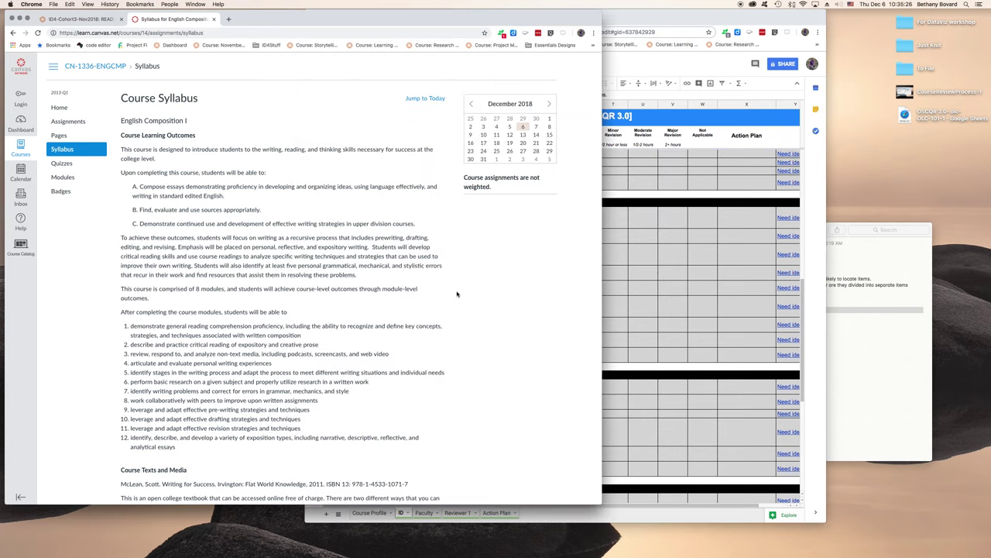
# Highlight the 'Things I'm likely to find throughout' lines, then return to the OSCQR rubric
pyautogui.click(850, 348)
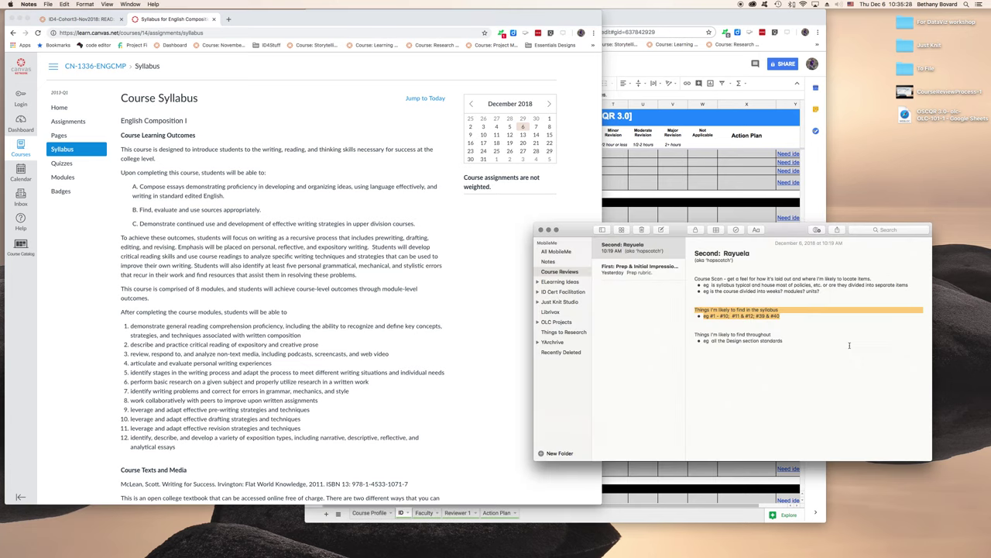
pyautogui.moveTo(694, 334); pyautogui.dragTo(796, 340)
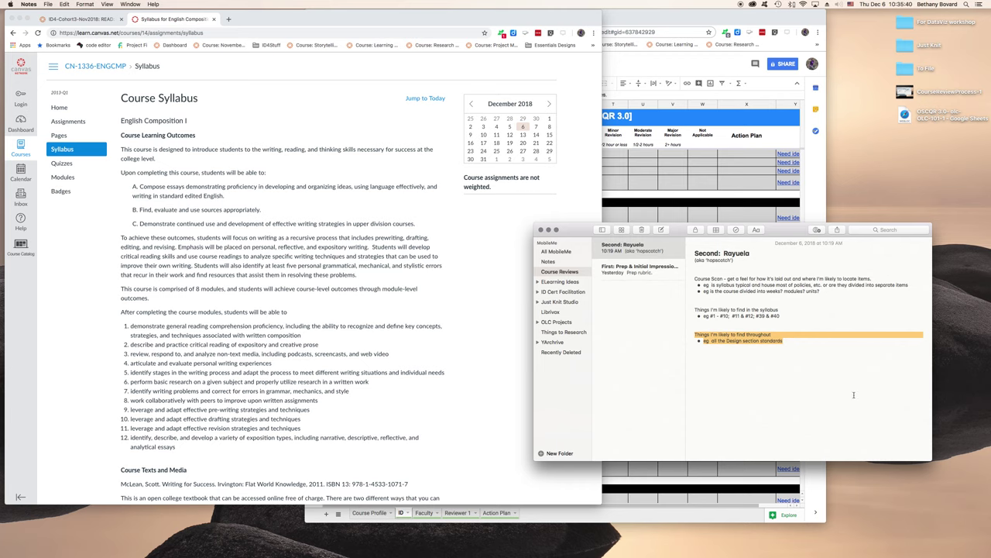
pyautogui.click(823, 475)
# Show standard 16's rubric note on cohesive, logically sequenced course structure under Design and Layout
pyautogui.scroll(-3, 490, 354)
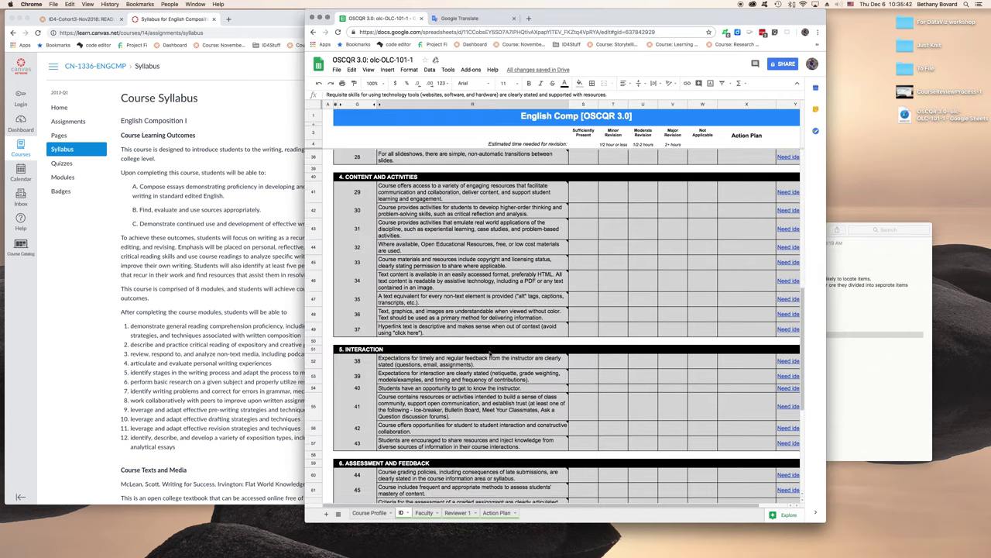
pyautogui.scroll(5, 489, 354)
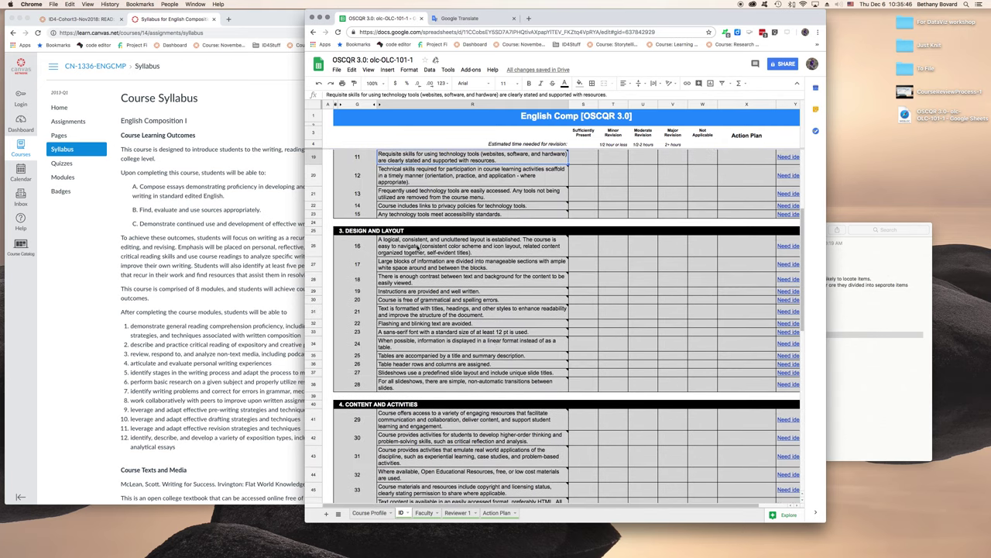
pyautogui.moveTo(488, 391)
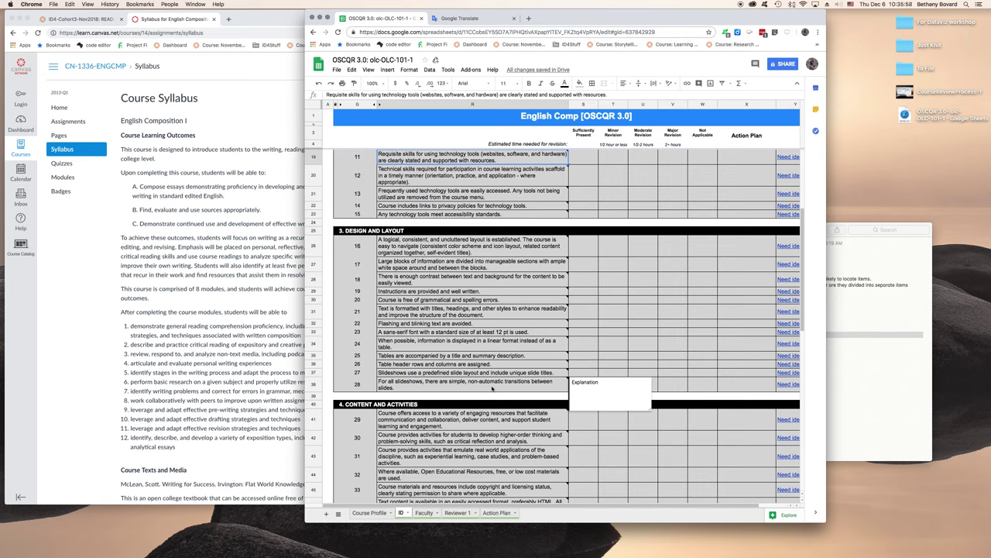
pyautogui.click(530, 248)
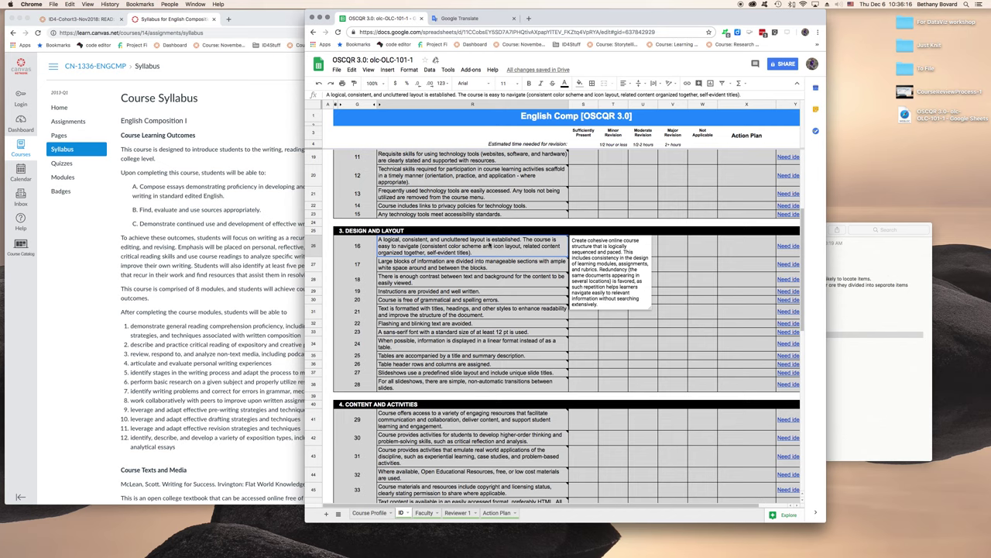
# Reload the English Composition syllabus in Canvas and skim through it
pyautogui.click(287, 202)
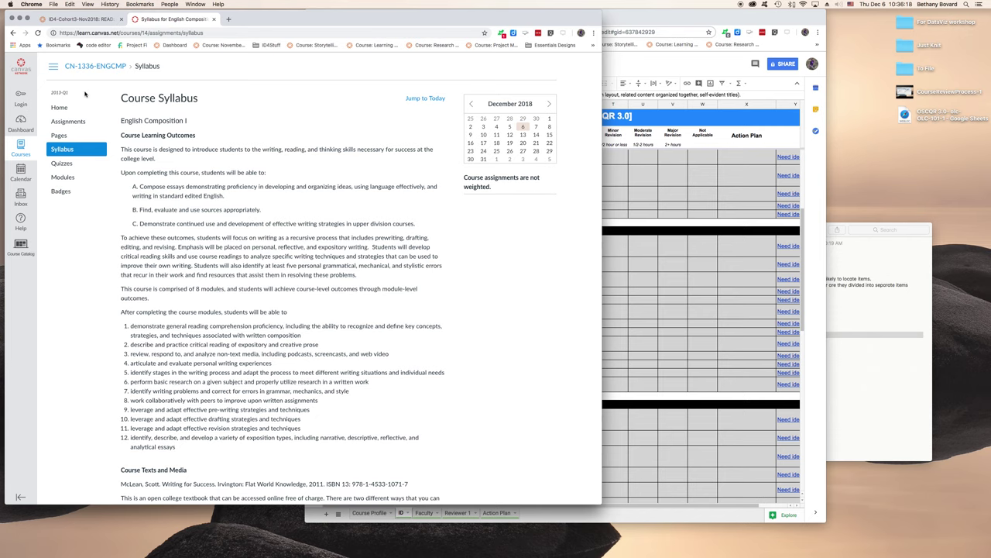
pyautogui.click(66, 152)
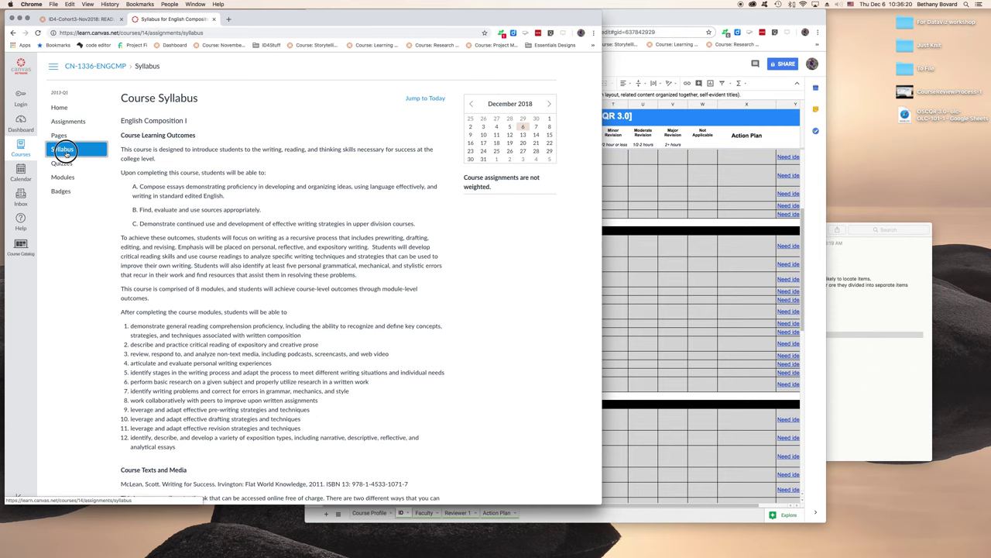
pyautogui.scroll(-5, 286, 220)
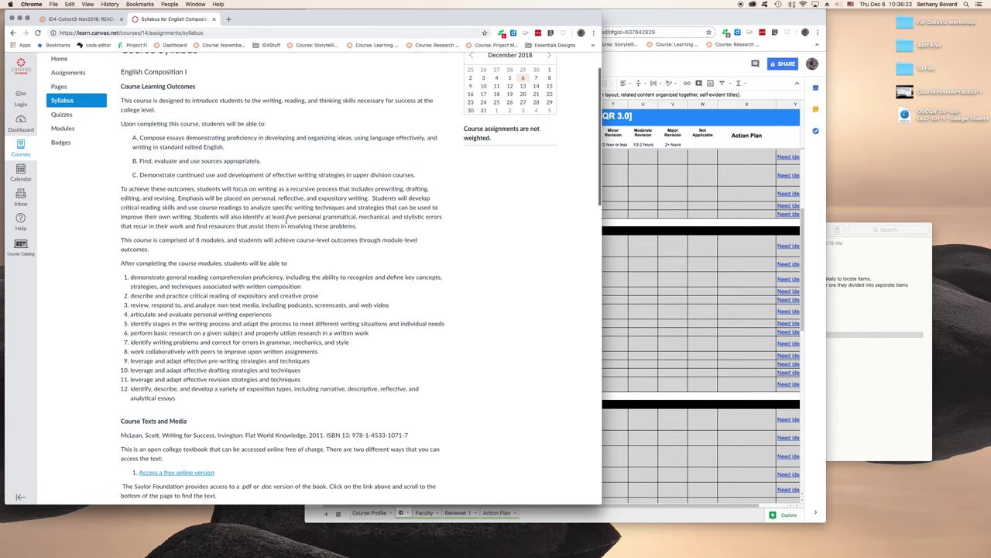
pyautogui.scroll(-10, 286, 220)
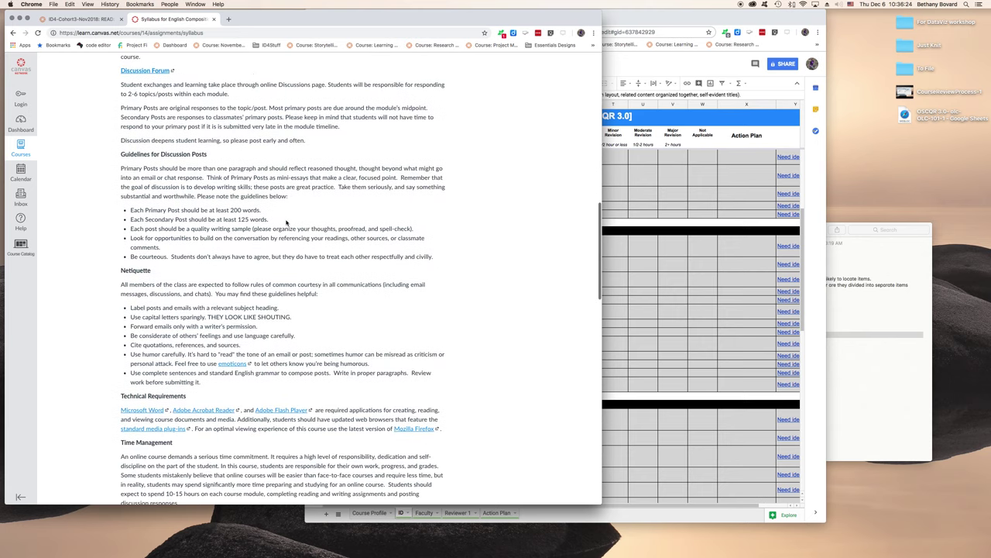
pyautogui.scroll(9, 287, 224)
pyautogui.scroll(8, 286, 223)
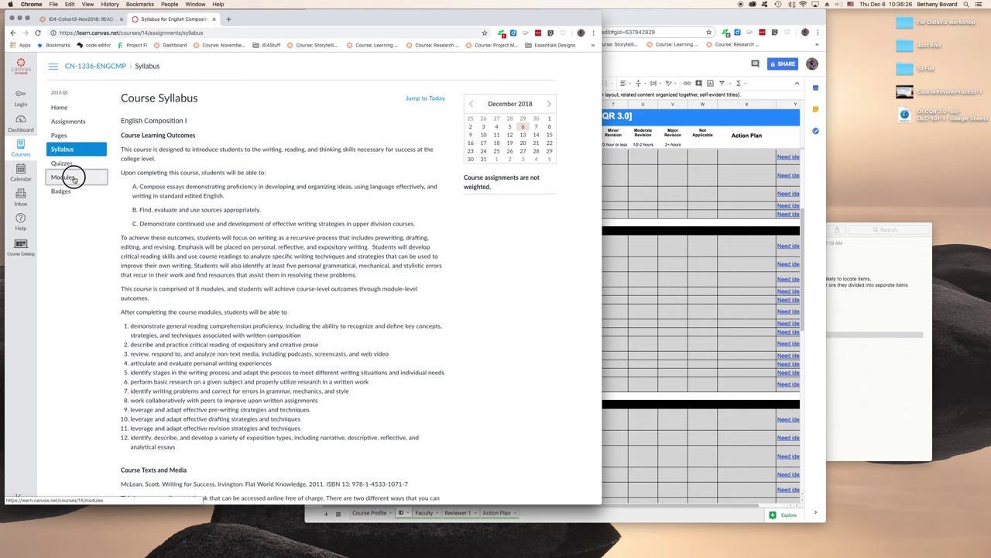
# Go to the course Modules and open 'Module 1: Goals and Outcomes'
pyautogui.click(66, 177)
pyautogui.scroll(-5, 284, 204)
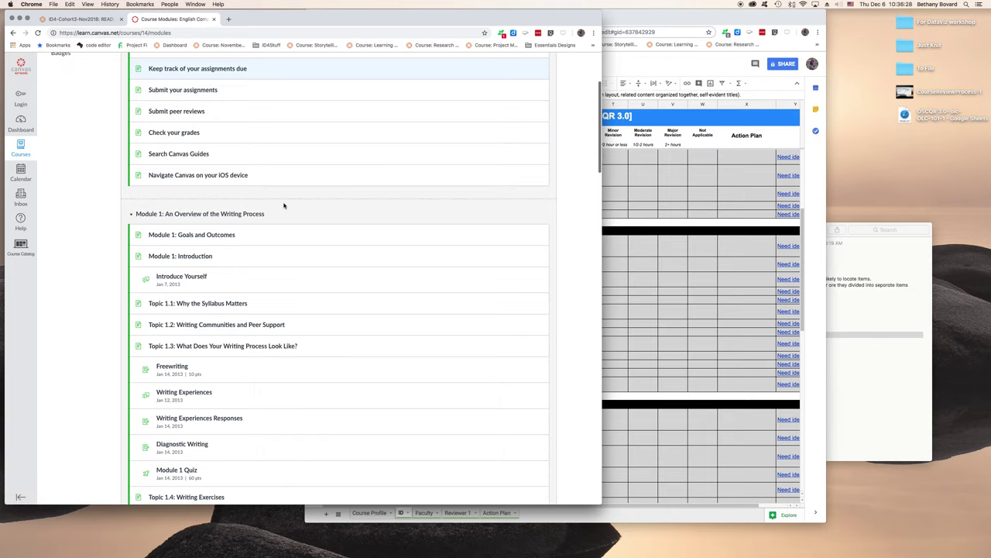
pyautogui.click(225, 159)
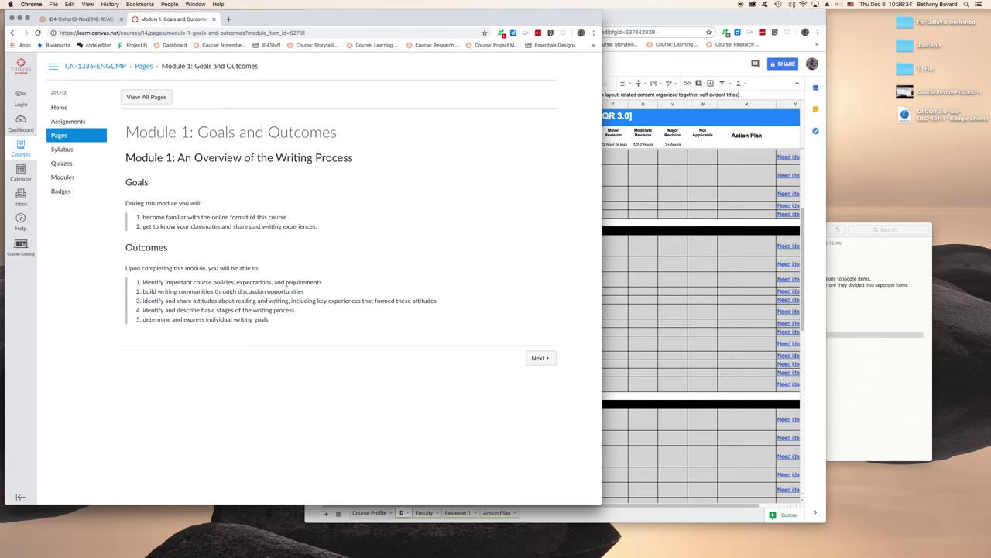
# Read the rubric notes for standards 17 and 18, then return to the Second: Rayuela review note
pyautogui.click(819, 383)
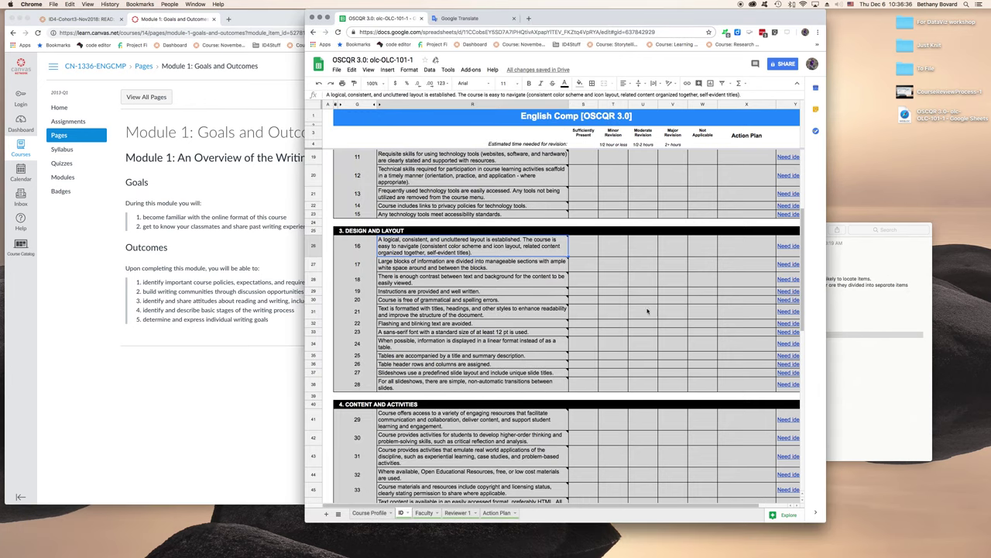
pyautogui.moveTo(418, 249)
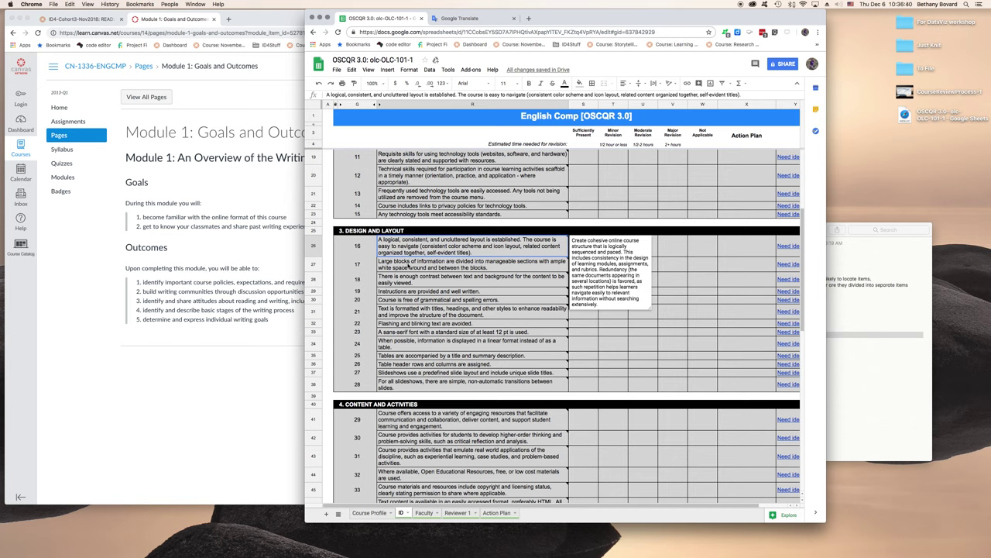
pyautogui.click(408, 265)
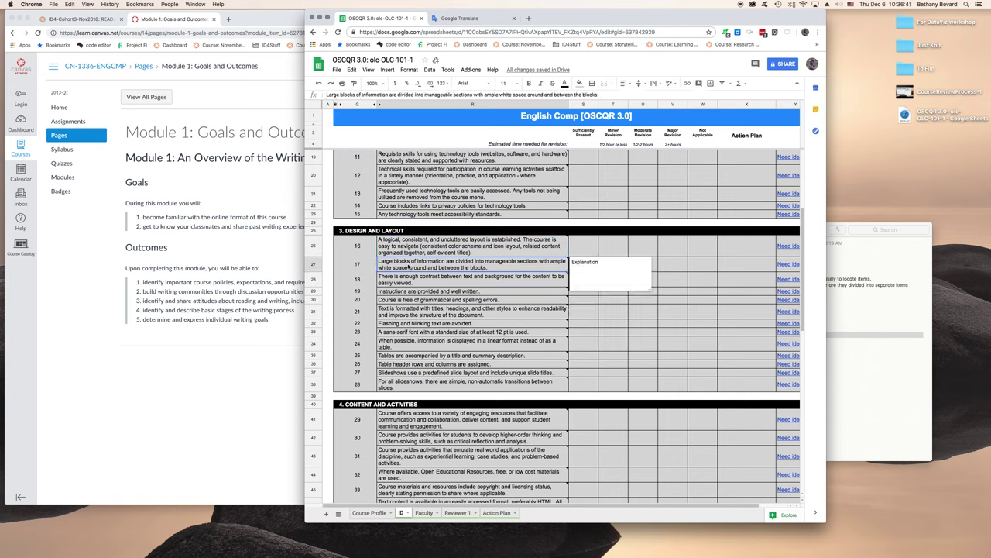
pyautogui.click(404, 277)
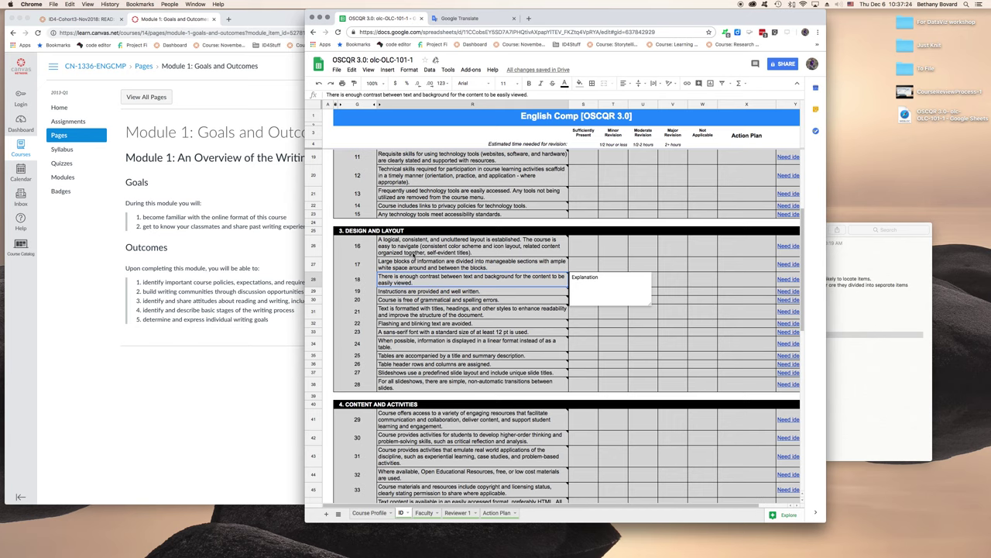
pyautogui.moveTo(419, 249)
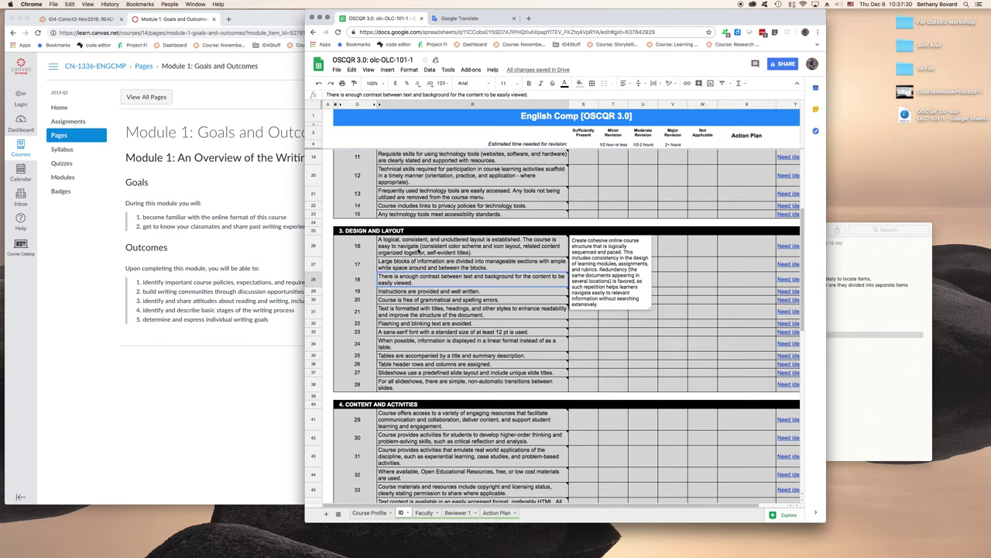
pyautogui.click(872, 369)
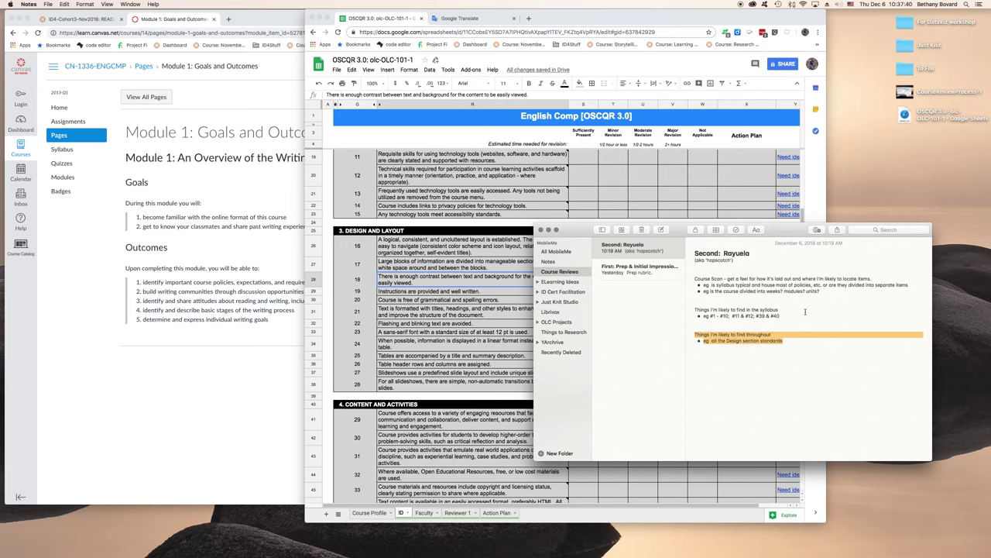
# Bring the Canvas Module 1: Goals and Outcomes page in front of Notes and Sheets
pyautogui.click(234, 395)
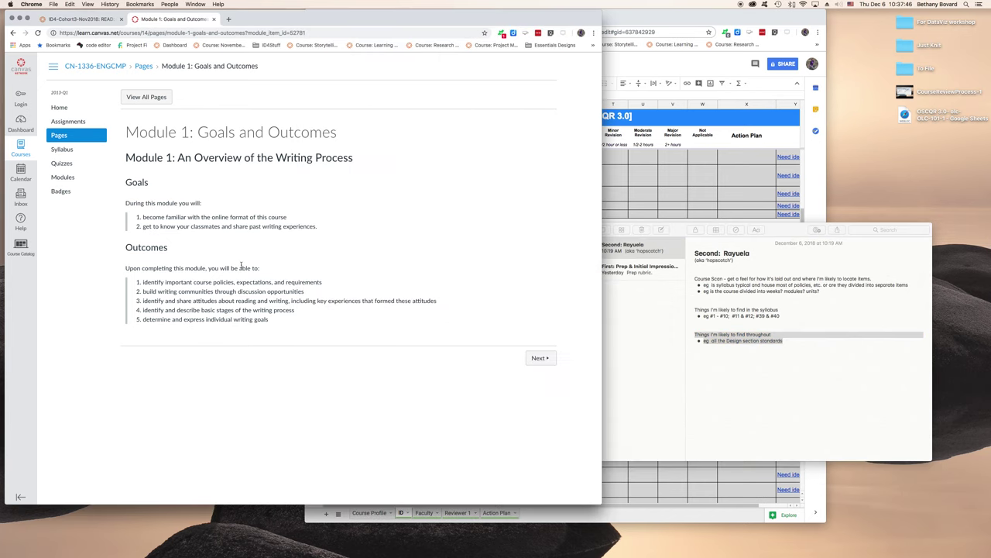